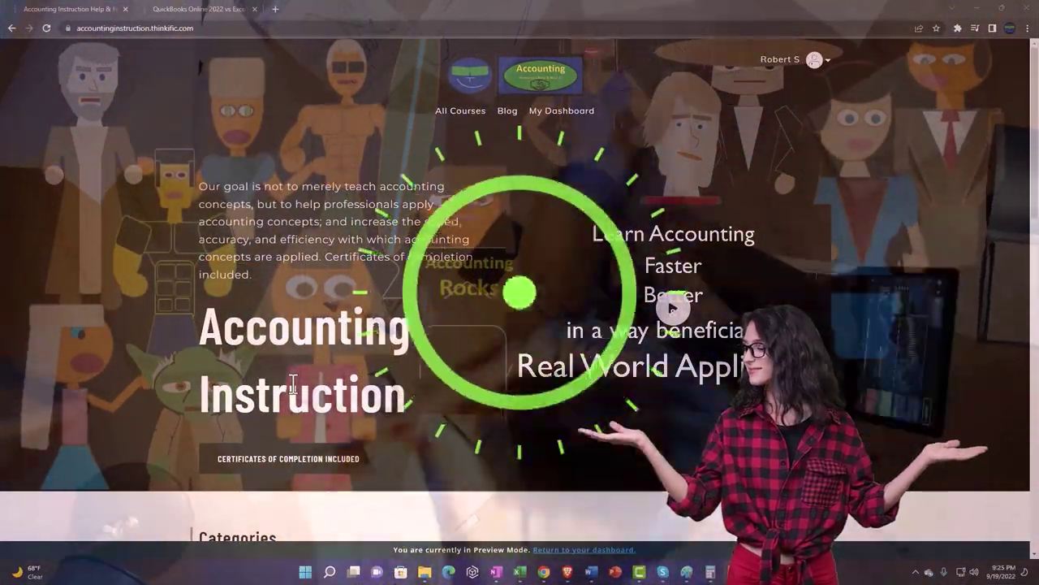
# - Look through the accounting course categories, and view the Getting Started sections of the QuickBooks Online 2022 course
pyautogui.scroll(-4, 141, 438)
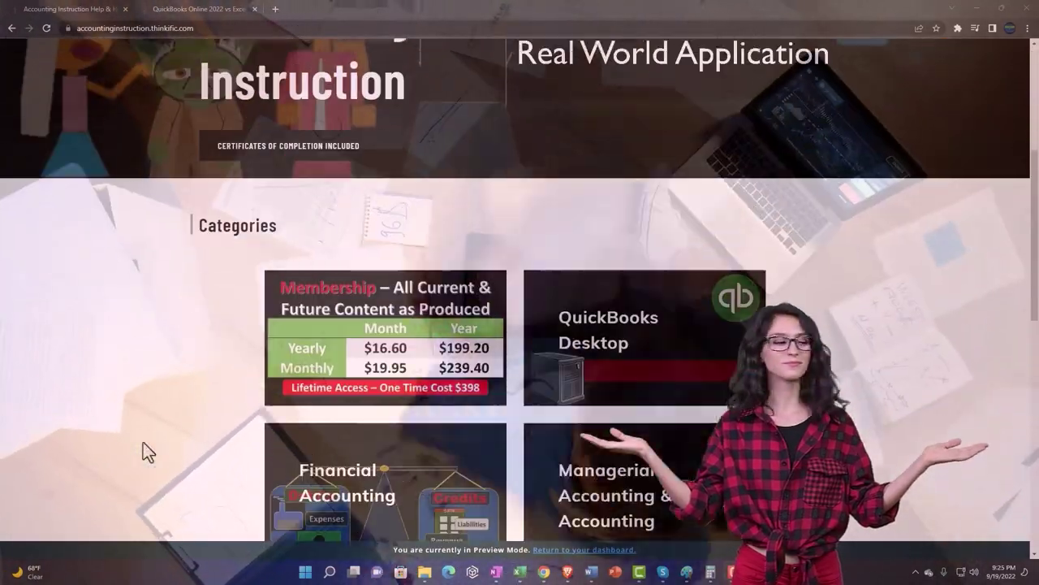
pyautogui.scroll(-3, 143, 444)
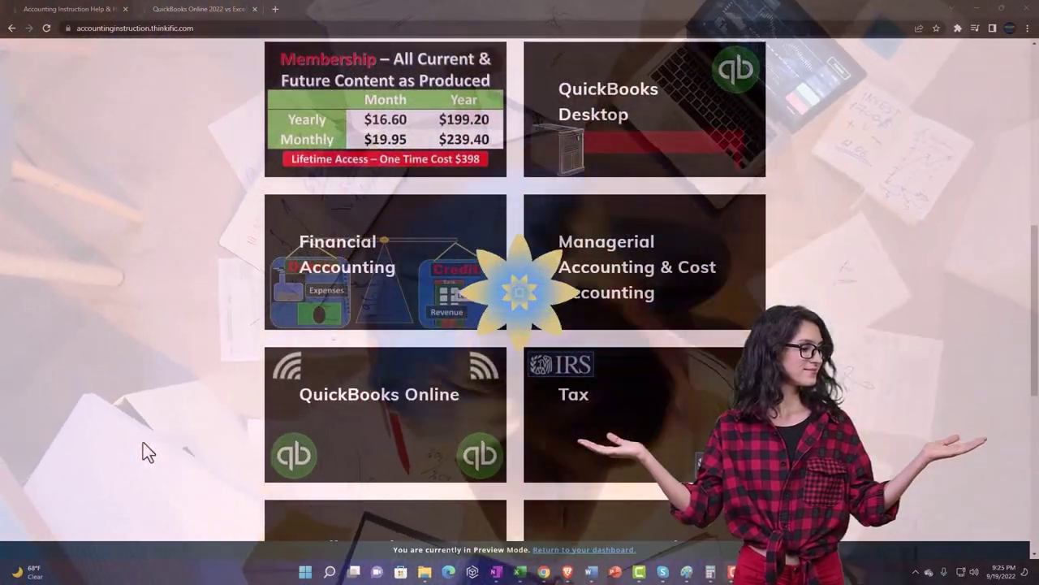
pyautogui.scroll(-6, 143, 444)
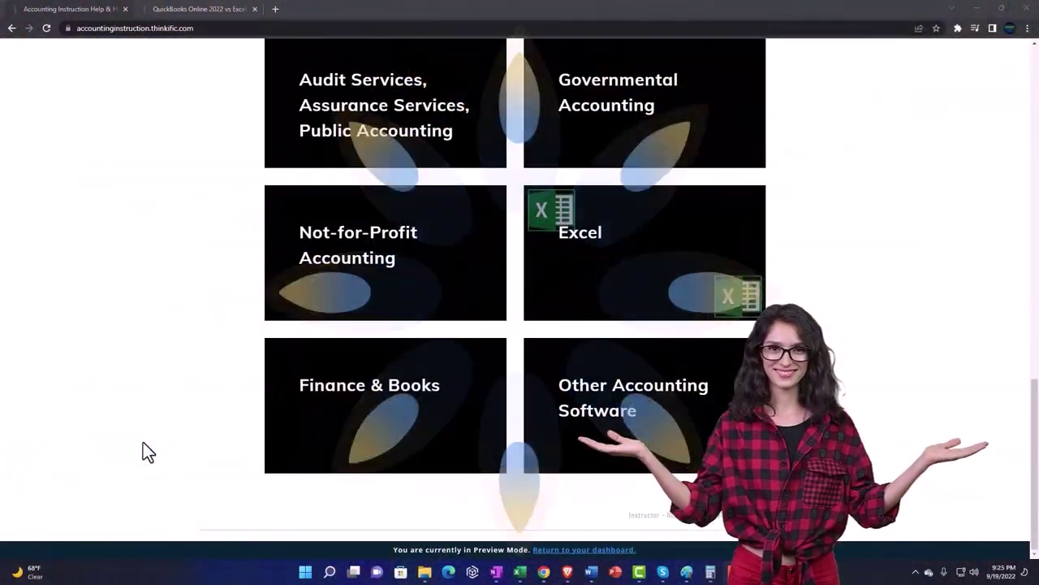
pyautogui.click(187, 10)
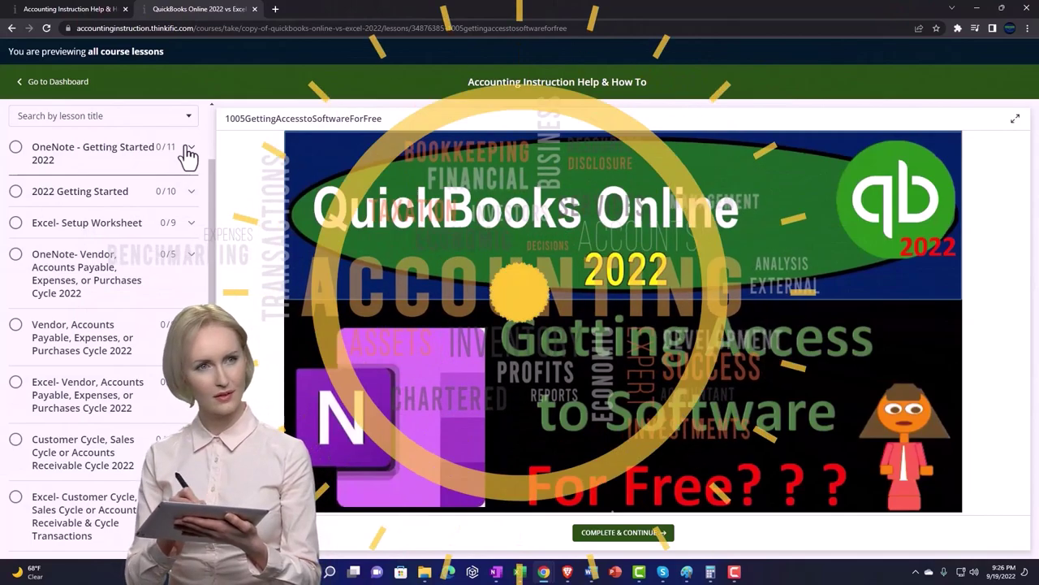
pyautogui.click(186, 150)
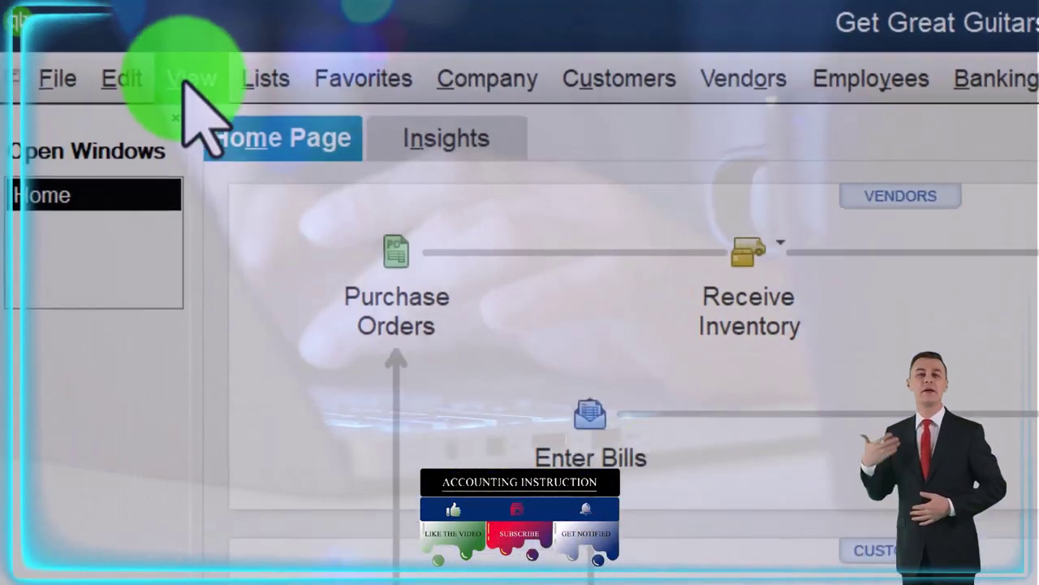
# - Check the window display options in QuickBooks Desktop and open the standard Profit & Loss report
pyautogui.click(77, 32)
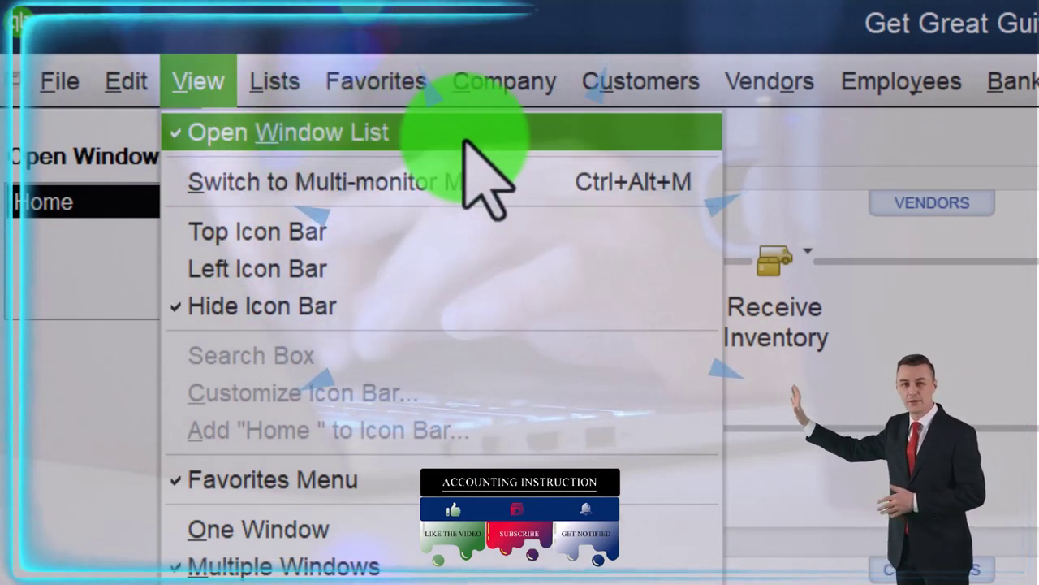
pyautogui.click(99, 362)
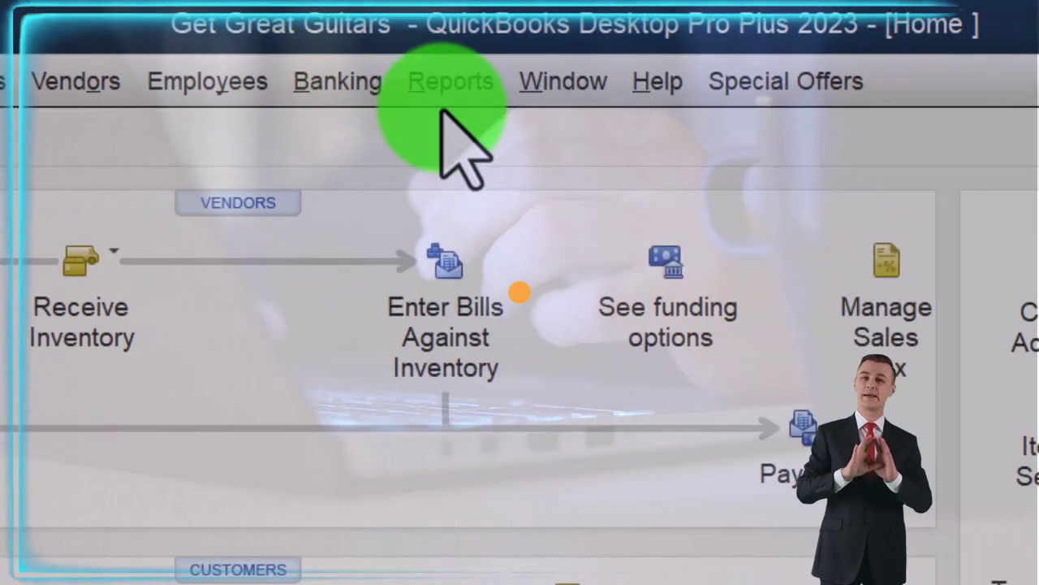
pyautogui.click(452, 89)
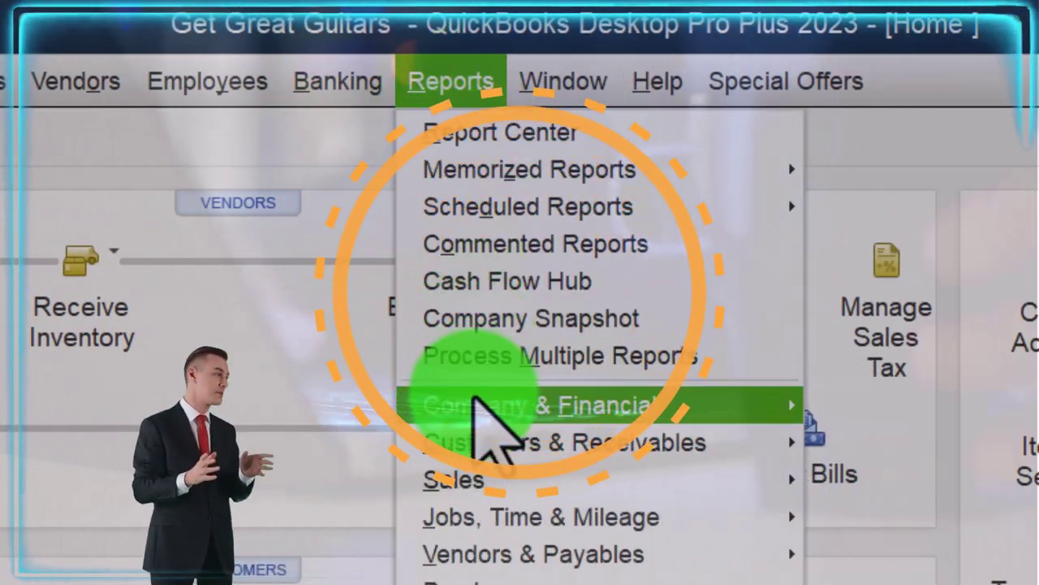
pyautogui.moveTo(522, 402)
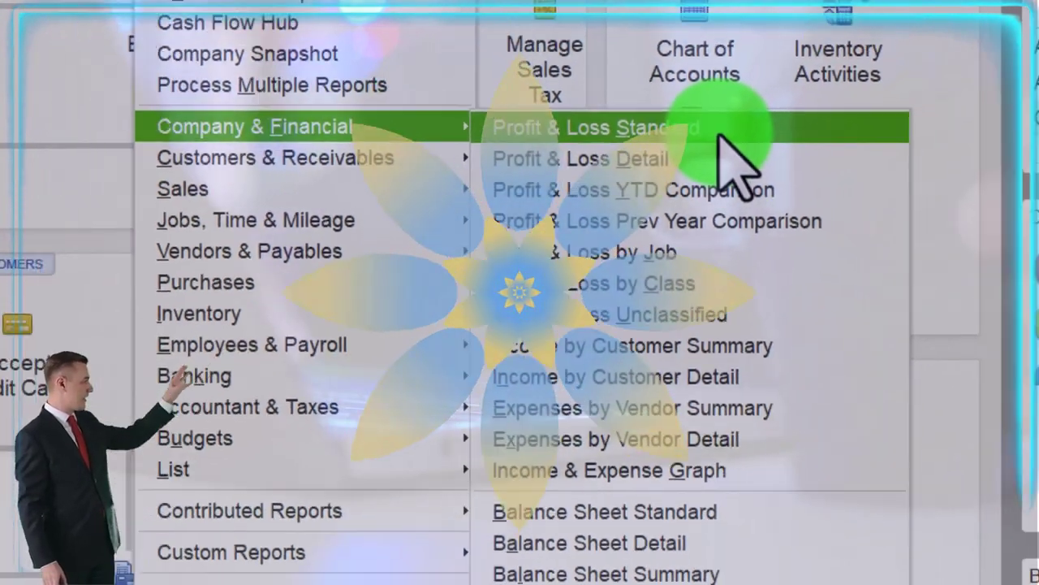
pyautogui.click(727, 126)
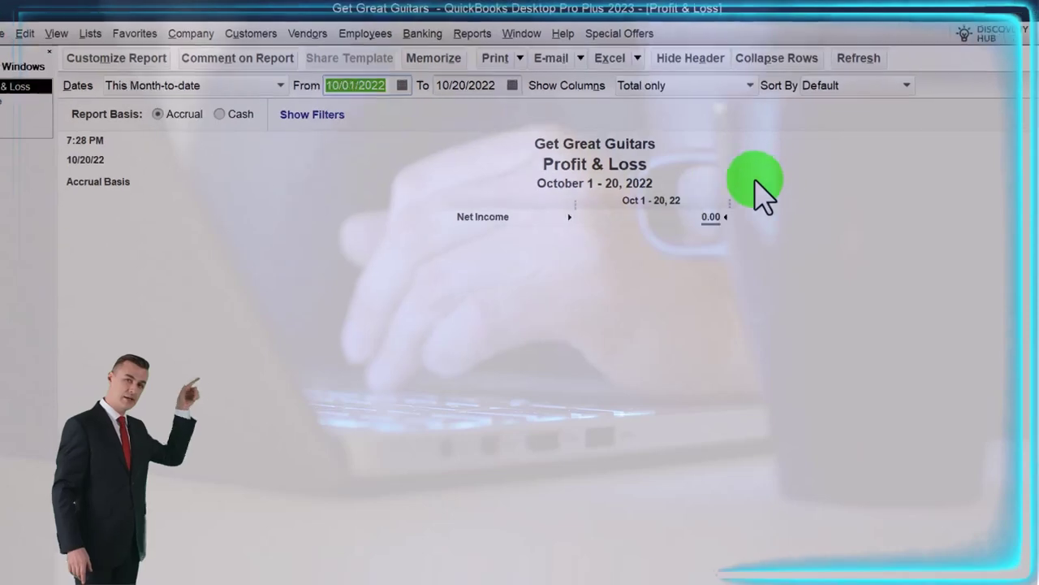
# - Set the Profit & Loss report's date range from 01/01/2023 to 12/31/2023
pyautogui.write('010123')
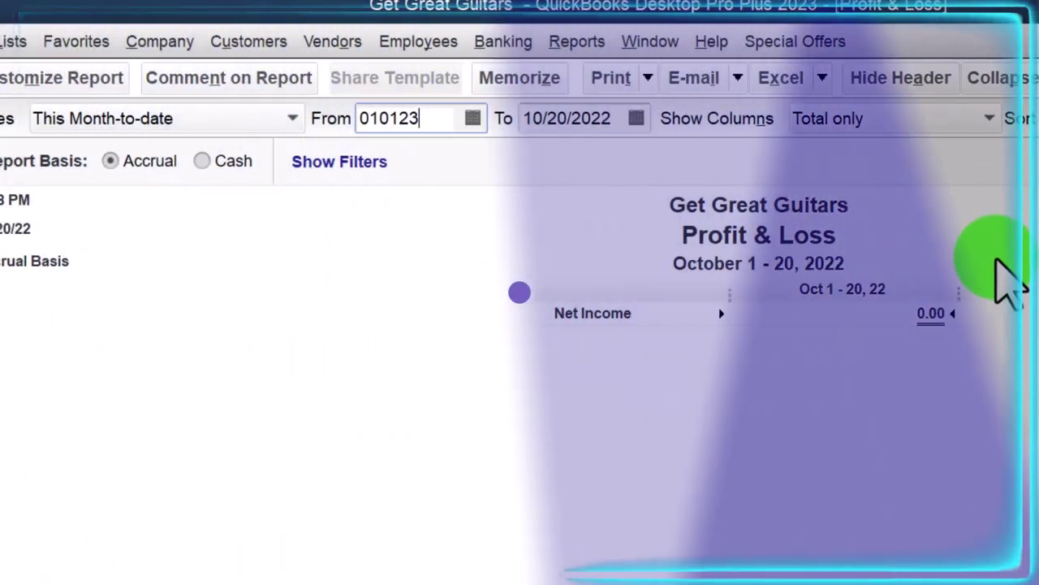
pyautogui.press('Tab')
pyautogui.write('12/3')
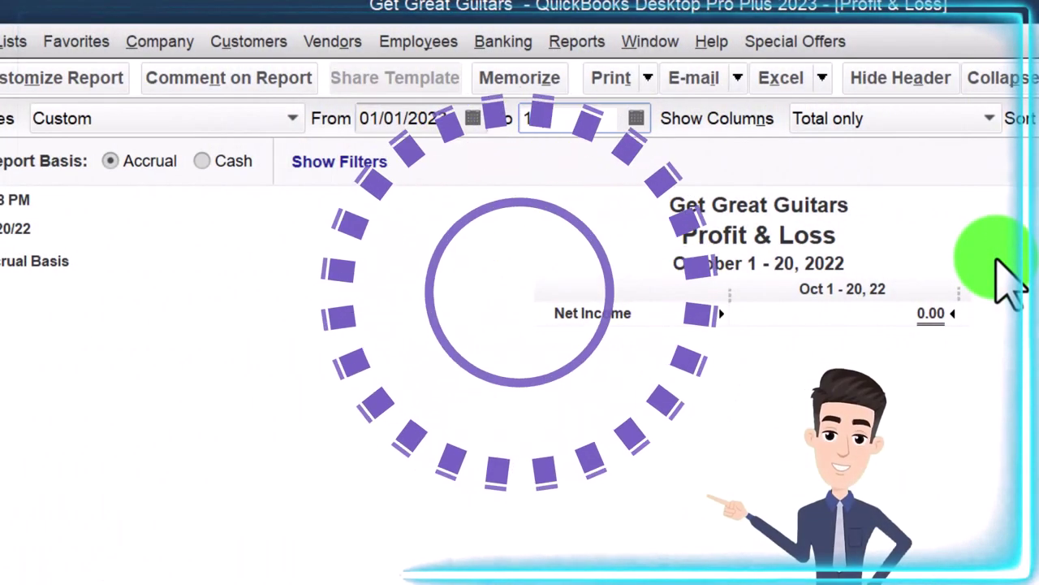
pyautogui.write('1/2023')
pyautogui.press('Tab')
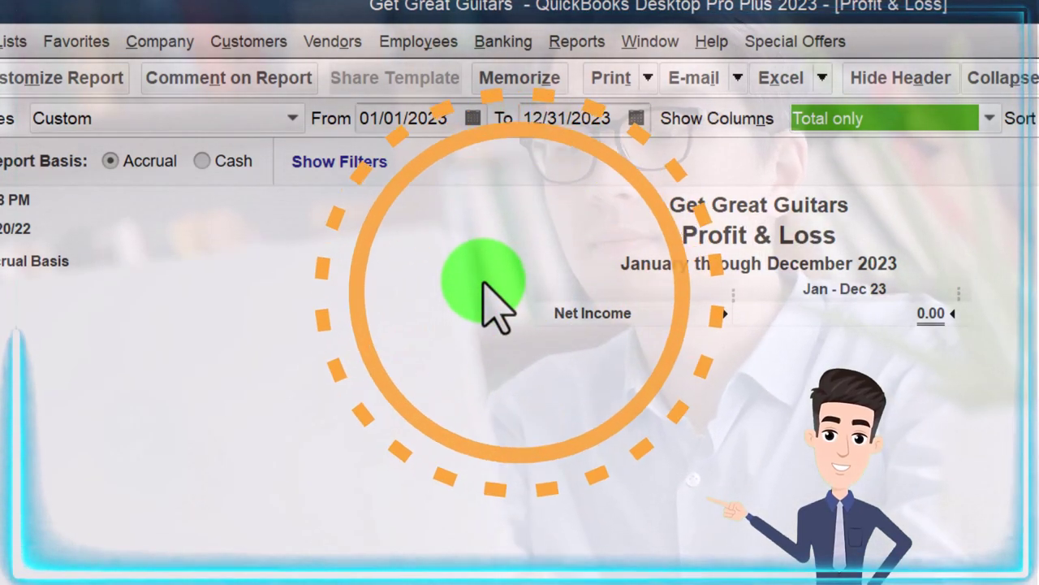
# - Open the standard Balance Sheet report from the company and financial reports
pyautogui.click(572, 42)
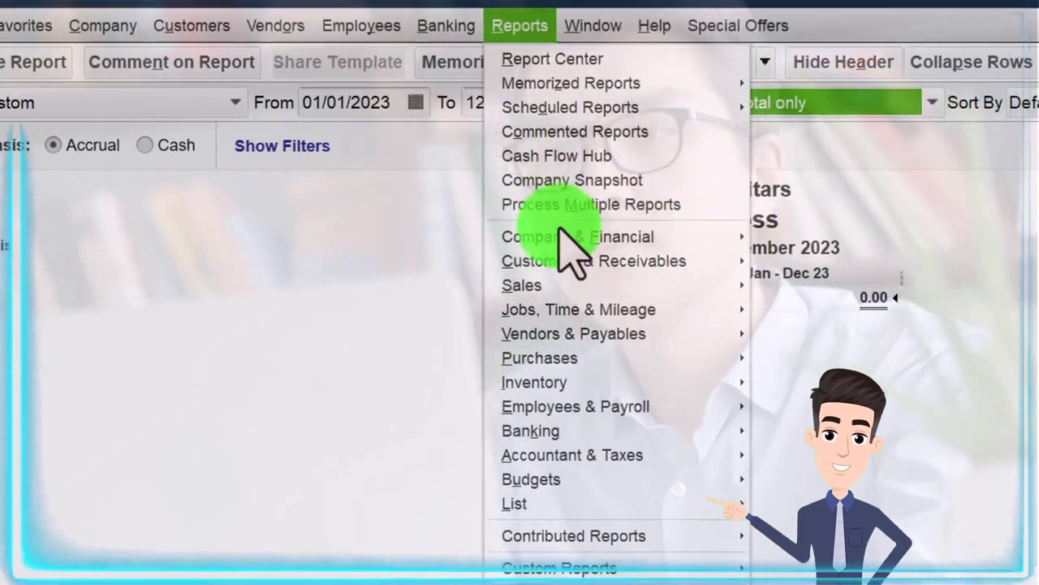
pyautogui.moveTo(649, 254)
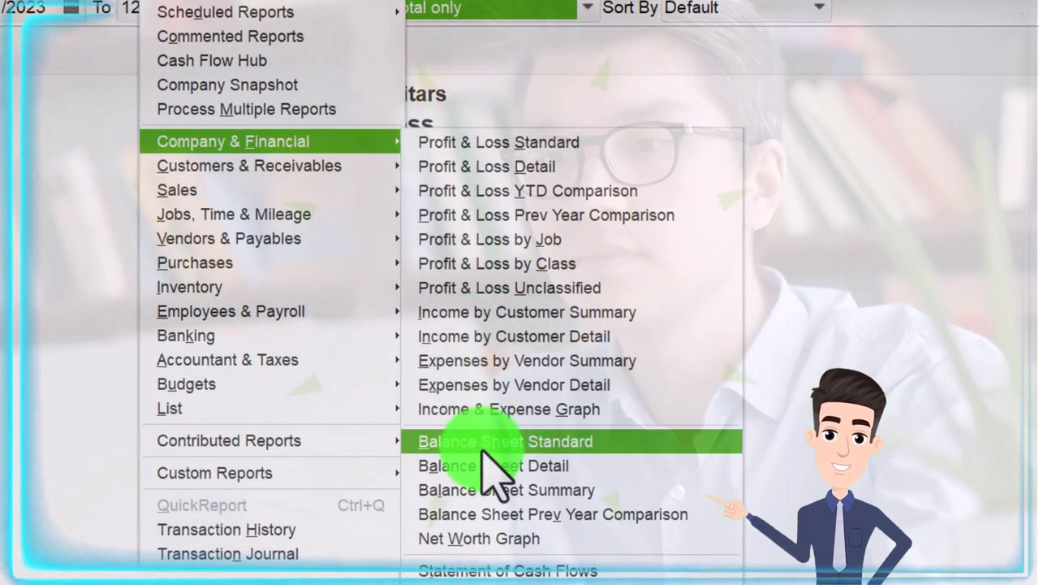
pyautogui.click(635, 447)
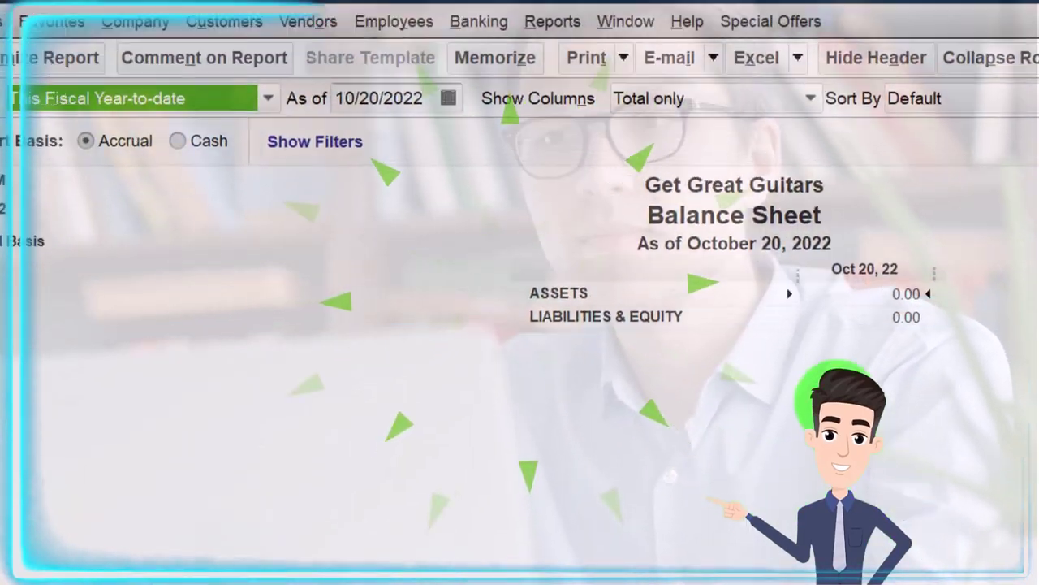
# - Customize the Balance Sheet with a date range from 01/01/2023 to 12/31/2023
pyautogui.click(161, 75)
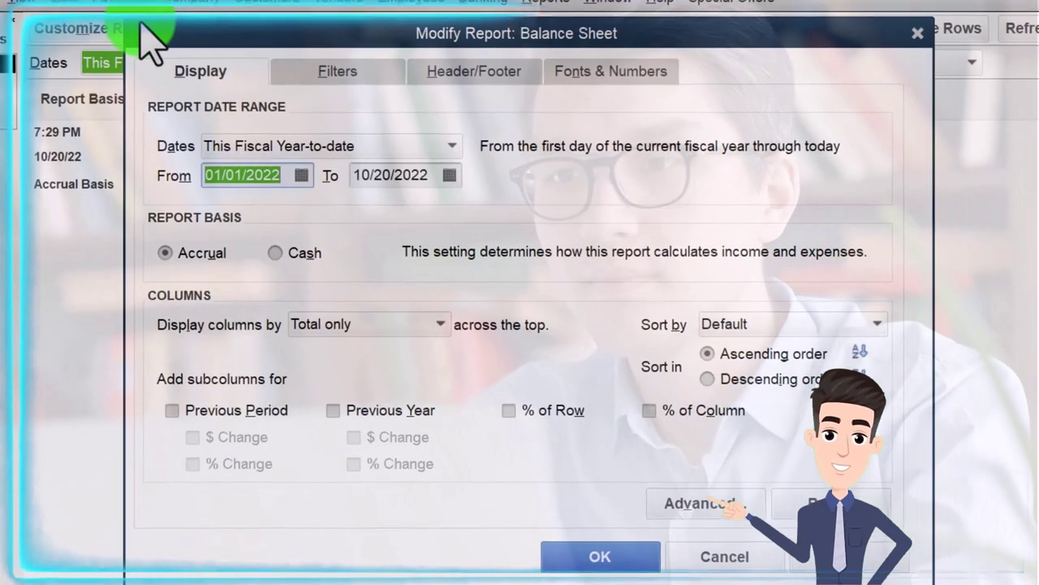
pyautogui.write('01')
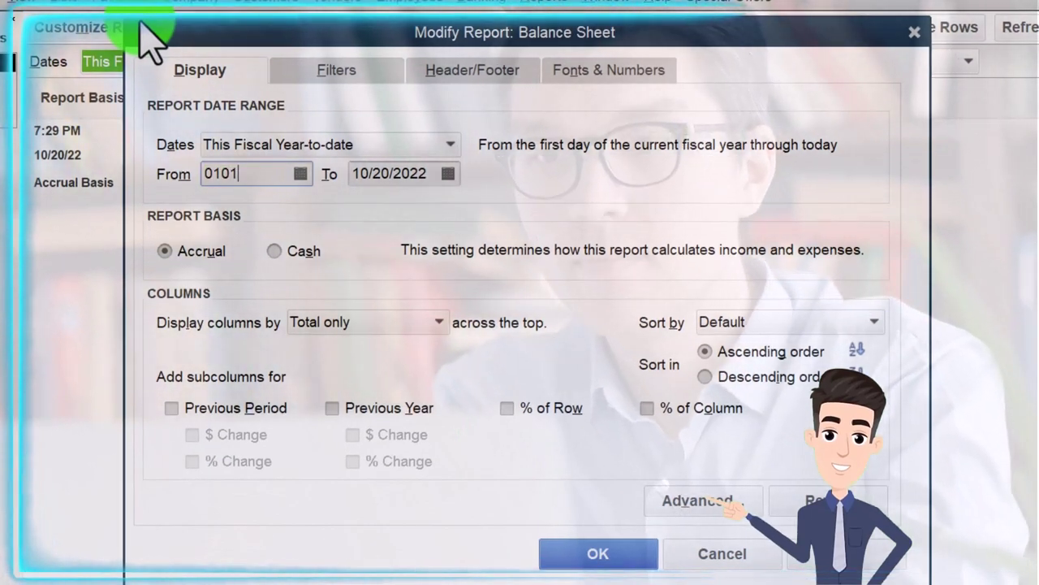
pyautogui.write('/01/2023')
pyautogui.press('Tab')
pyautogui.write('12312')
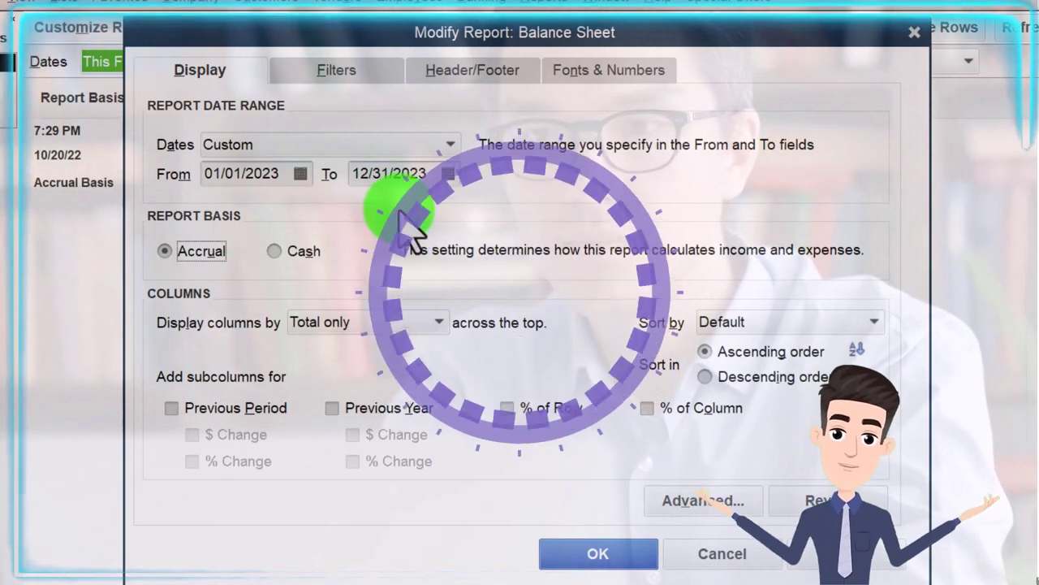
# - Set the Balance Sheet's column label font size to 12 and apply the report changes
pyautogui.click(590, 77)
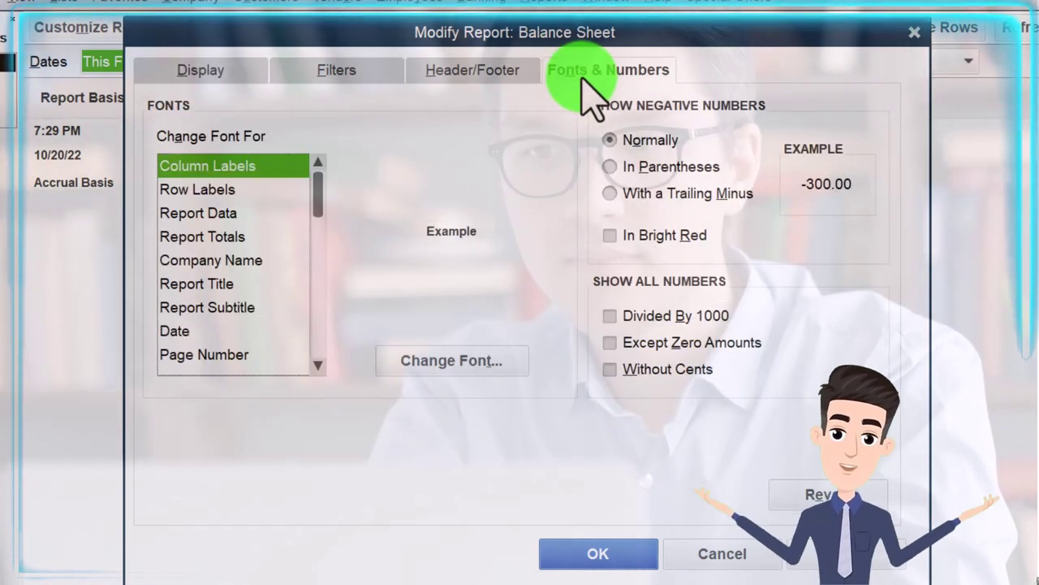
pyautogui.click(497, 348)
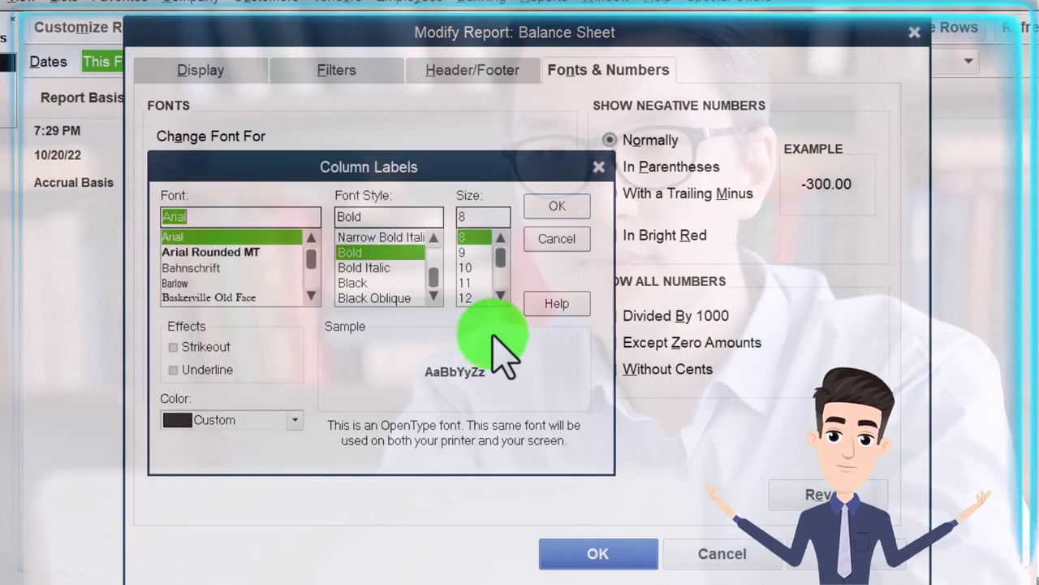
pyautogui.click(471, 300)
pyautogui.click(537, 209)
pyautogui.click(537, 203)
pyautogui.click(587, 540)
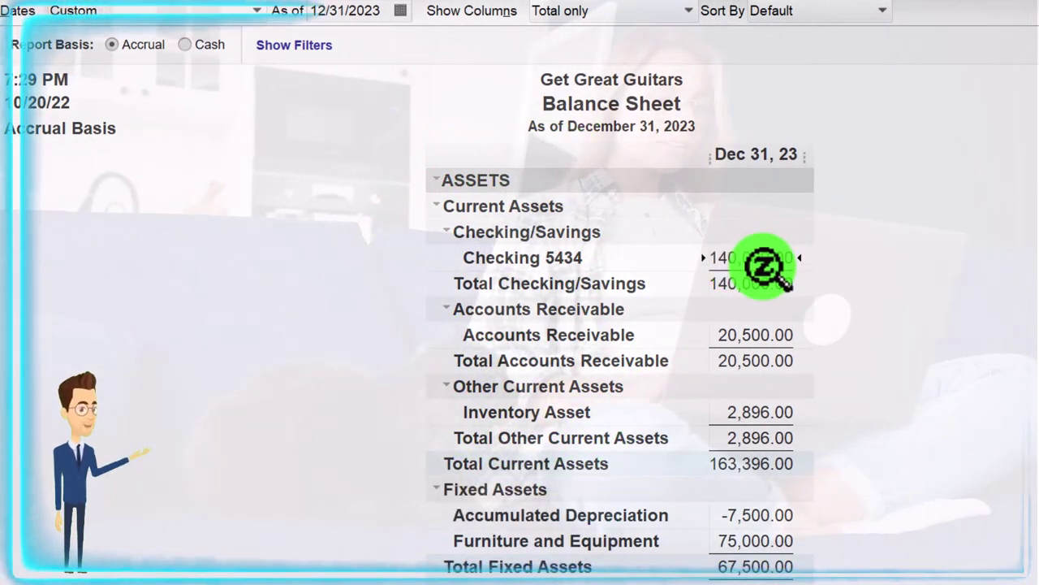
# - Review the assets, liabilities and equity sections of the Balance Sheet
pyautogui.scroll(-6, 763, 266)
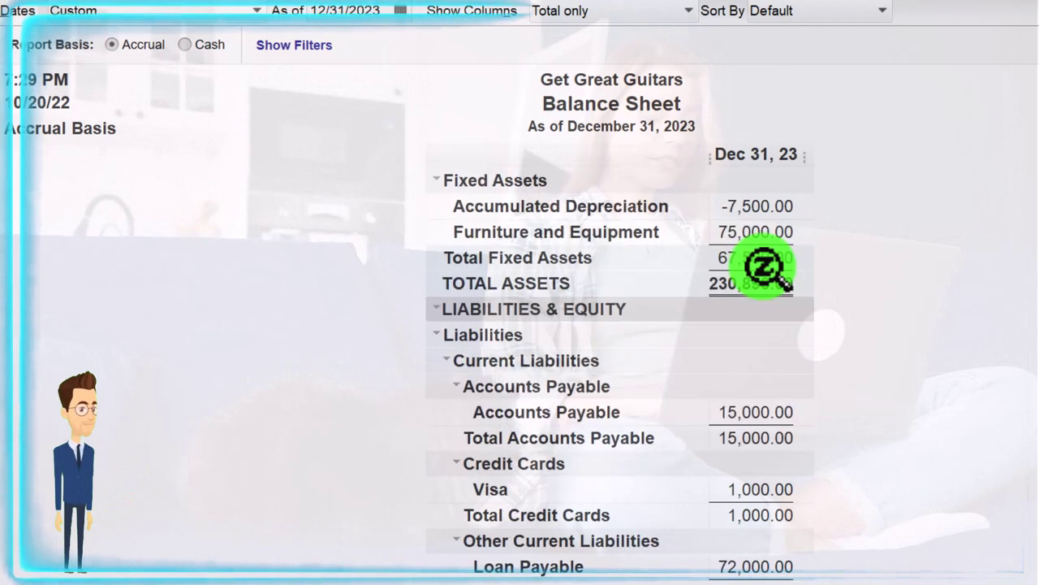
pyautogui.scroll(-1, 792, 398)
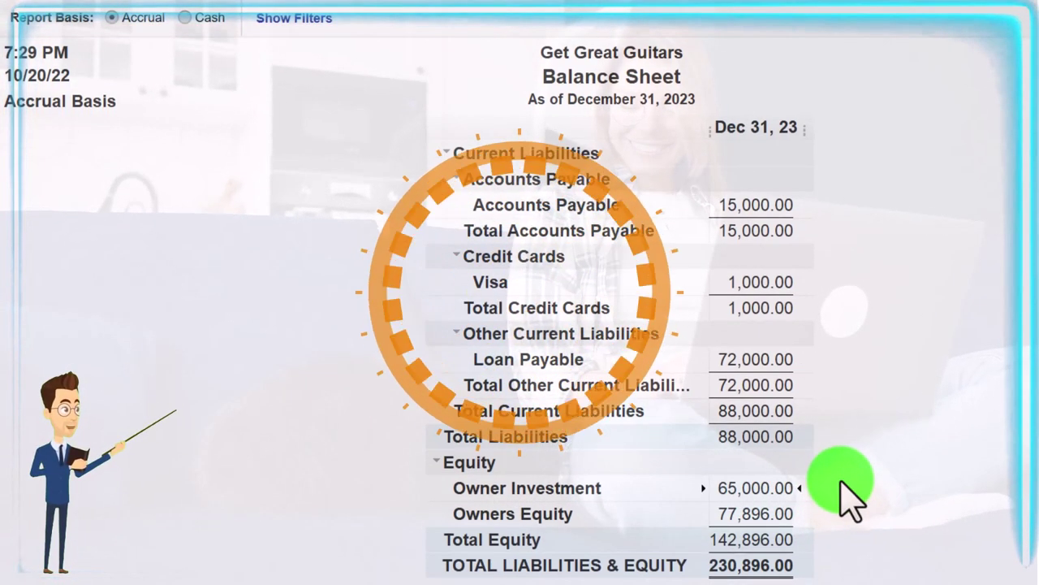
pyautogui.scroll(10, 847, 493)
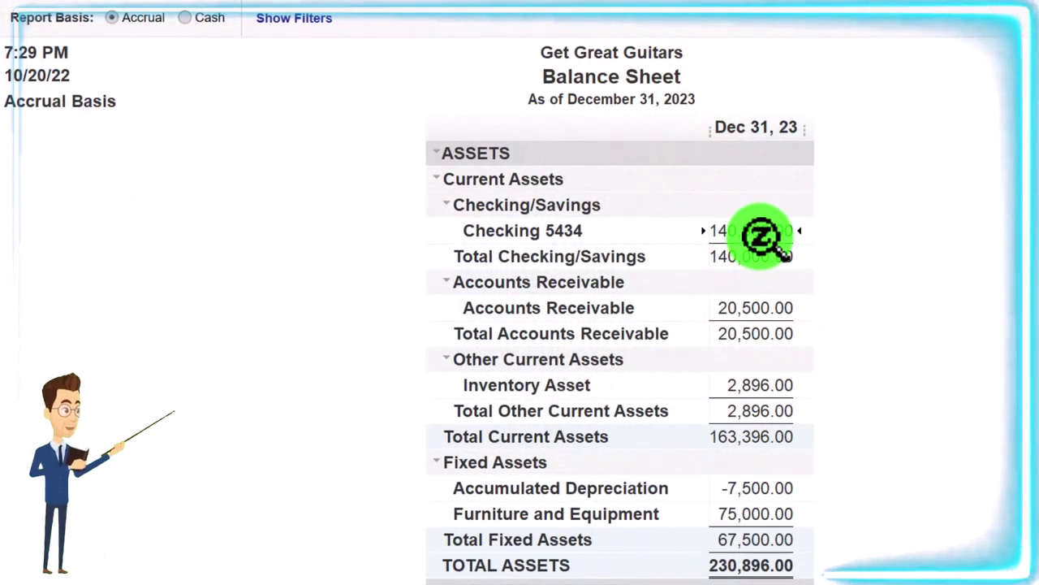
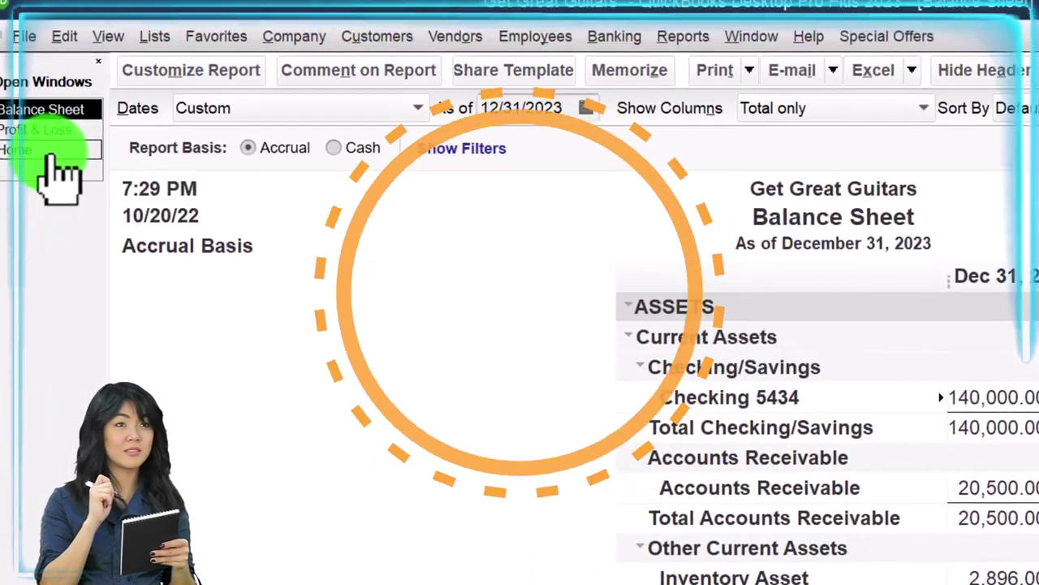
# - Return to the home page and open the checking account's register from the Chart of Accounts
pyautogui.click(64, 168)
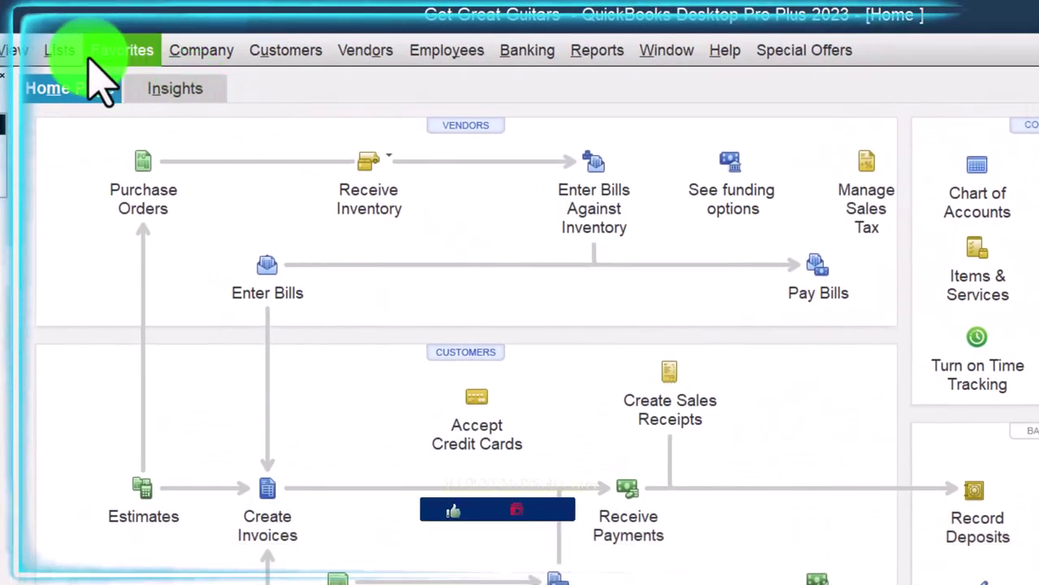
pyautogui.click(57, 49)
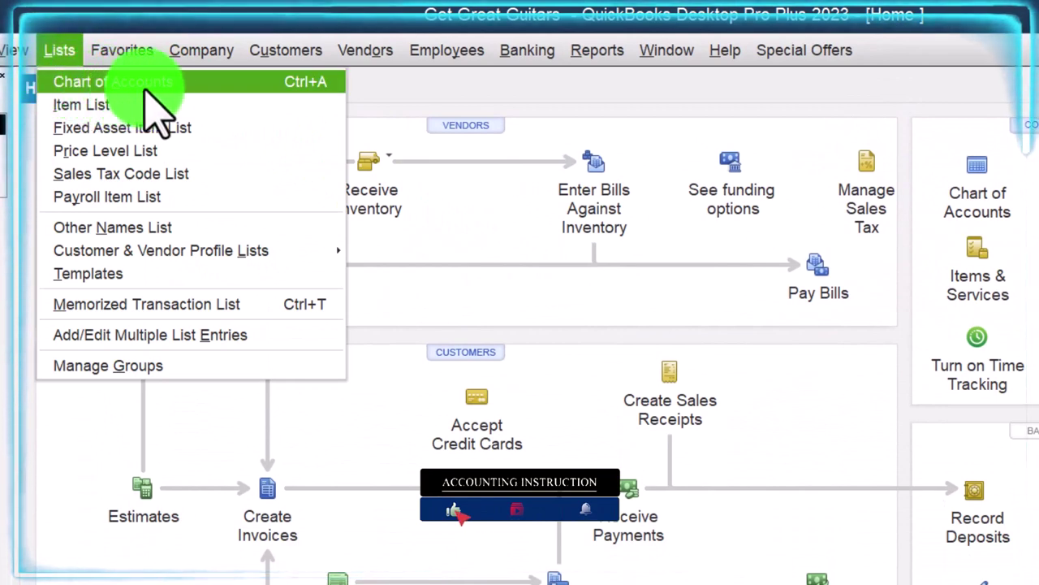
pyautogui.click(174, 85)
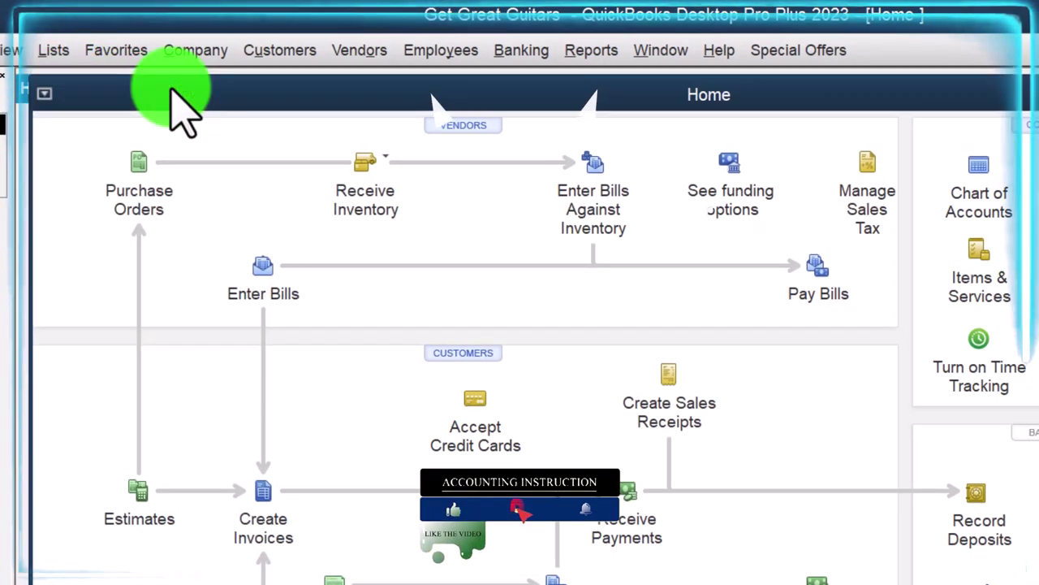
pyautogui.click(126, 191)
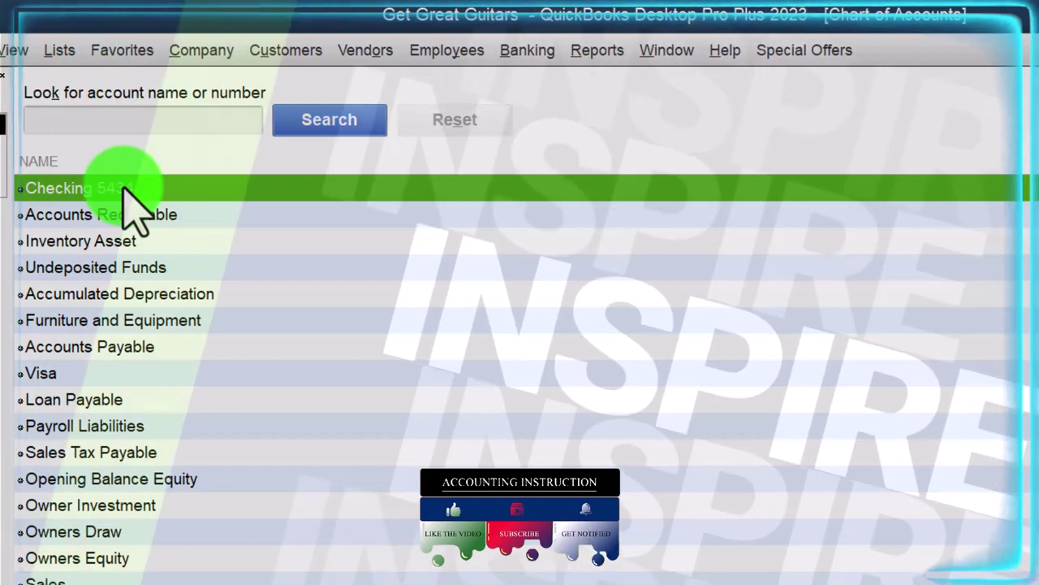
pyautogui.doubleClick(123, 188)
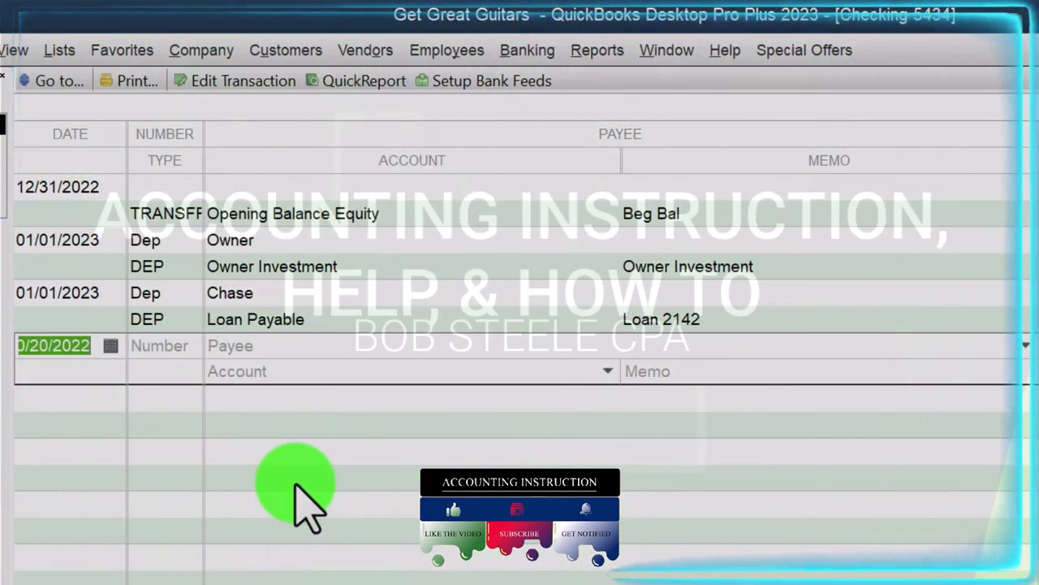
# - Date the new checking register entry 01/04/2023 and leave its check number blank
pyautogui.press('+')
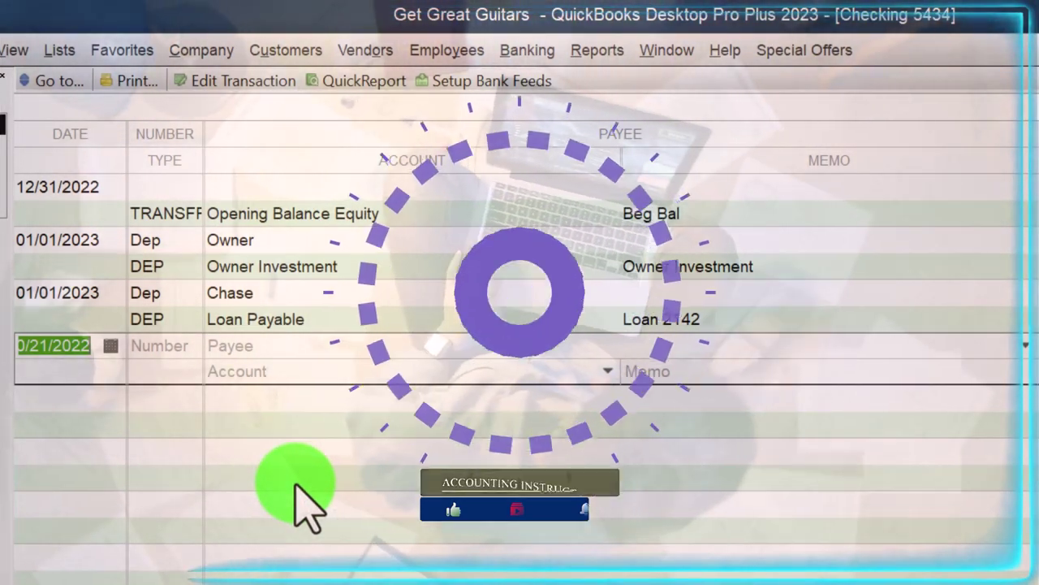
pyautogui.write('01/04/2023')
pyautogui.press('Tab')
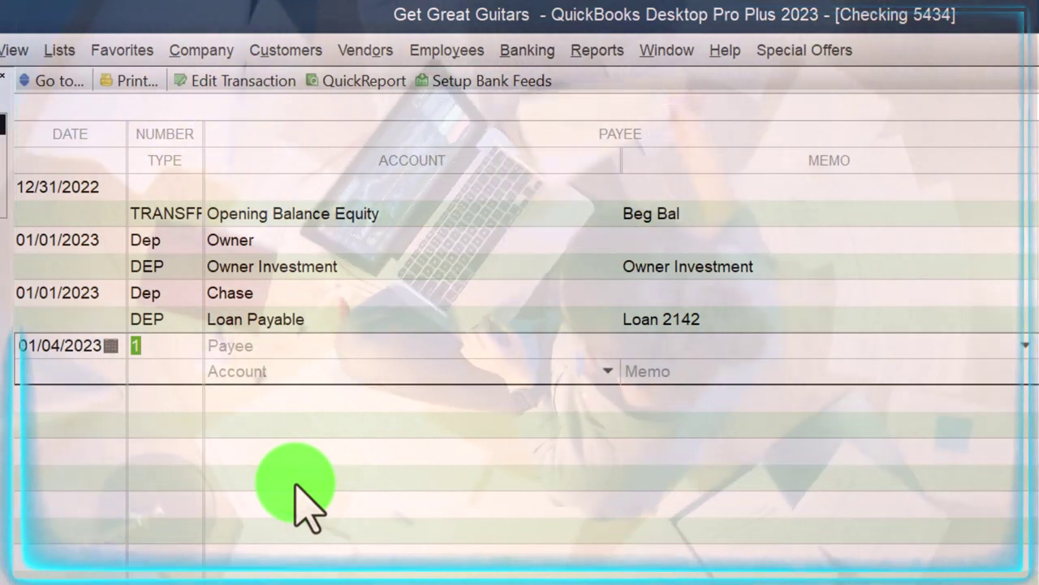
pyautogui.press('BackSpace')
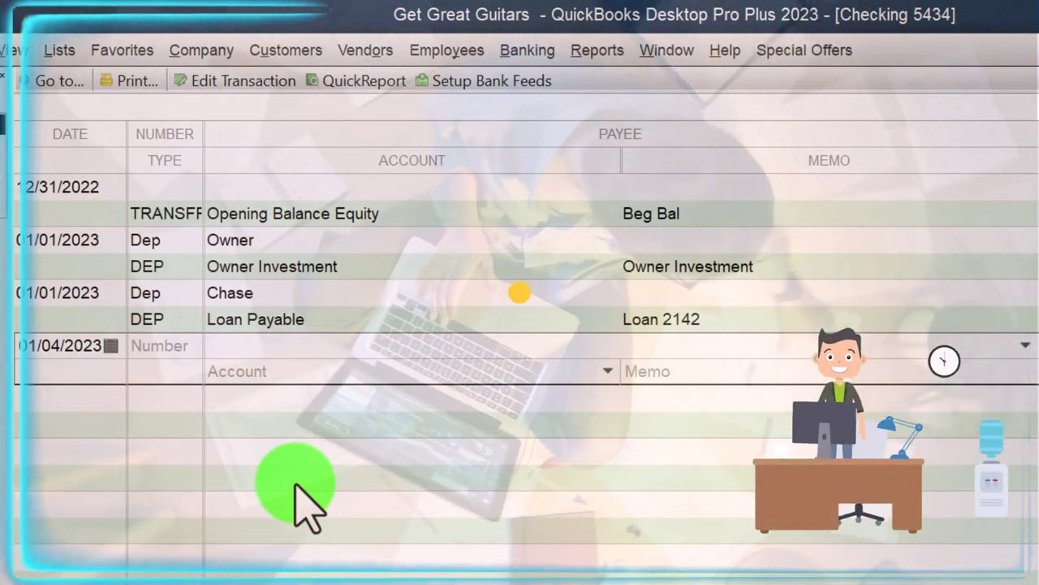
# - Enter Vanguard as the payee, quick-adding it with the name type Other, and set the payment to 12,000.00
pyautogui.write('Vangu')
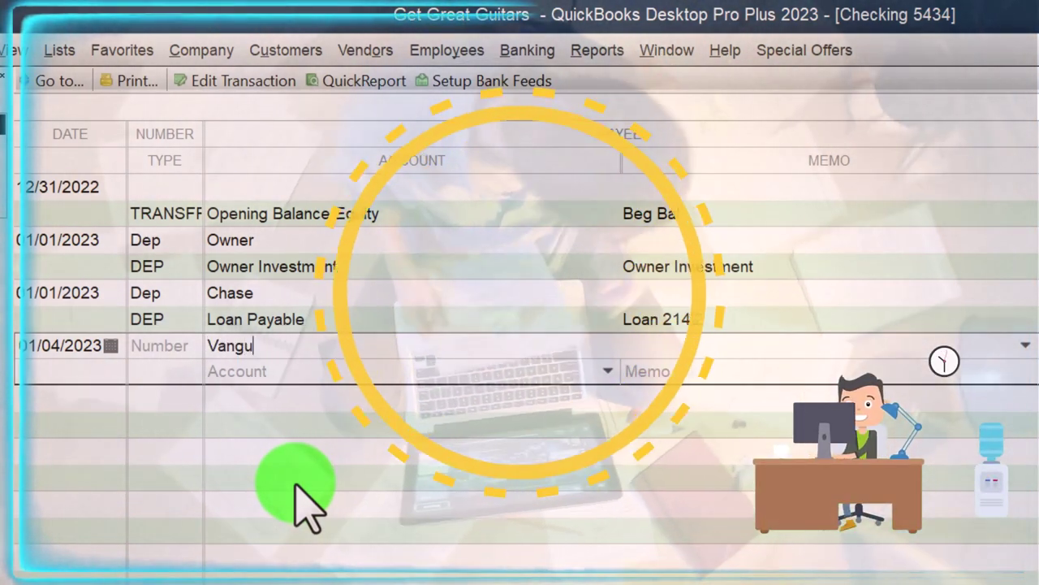
pyautogui.write('ard')
pyautogui.press('Tab')
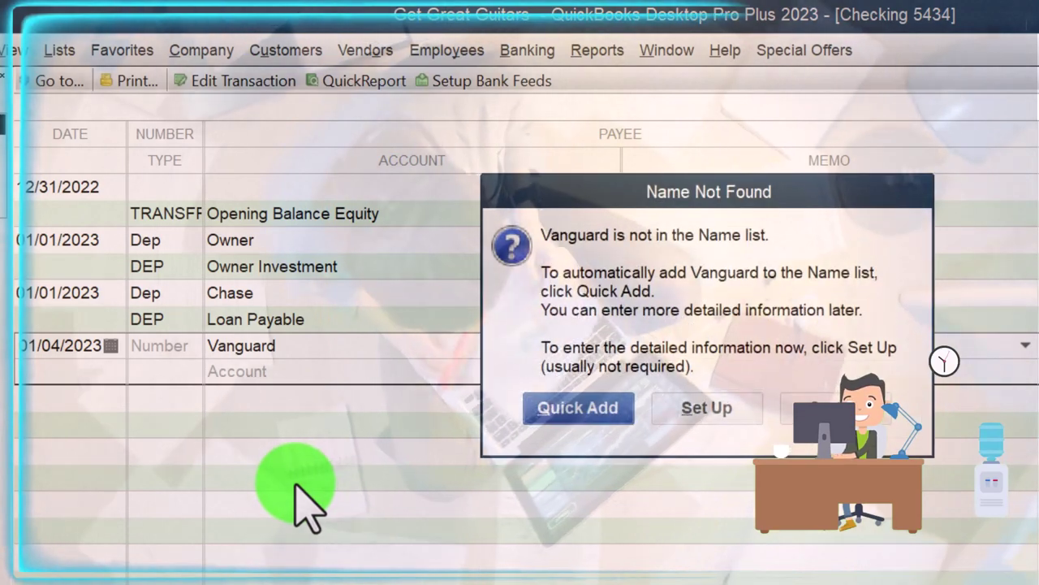
pyautogui.click(565, 416)
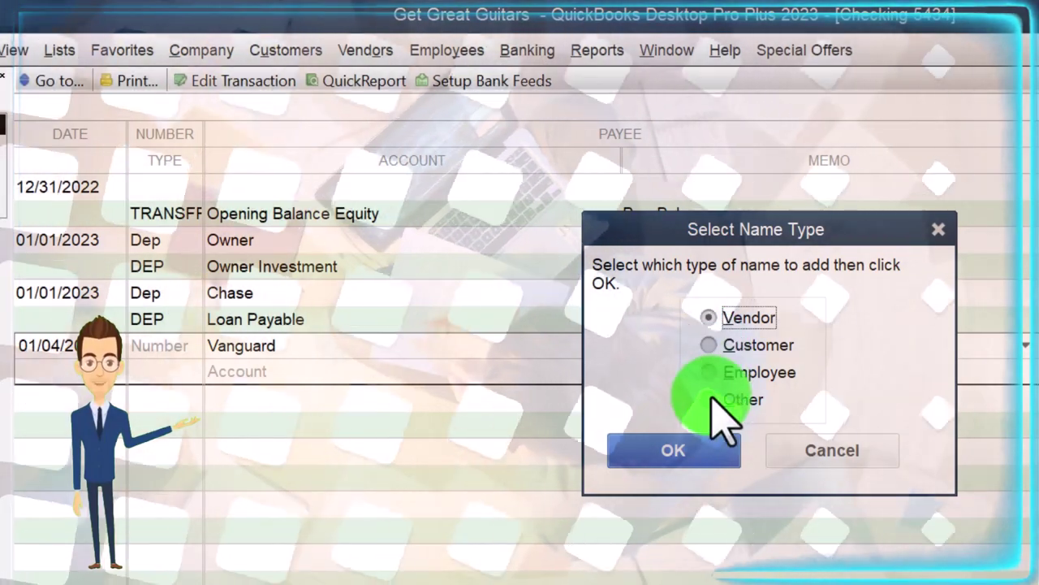
pyautogui.click(713, 399)
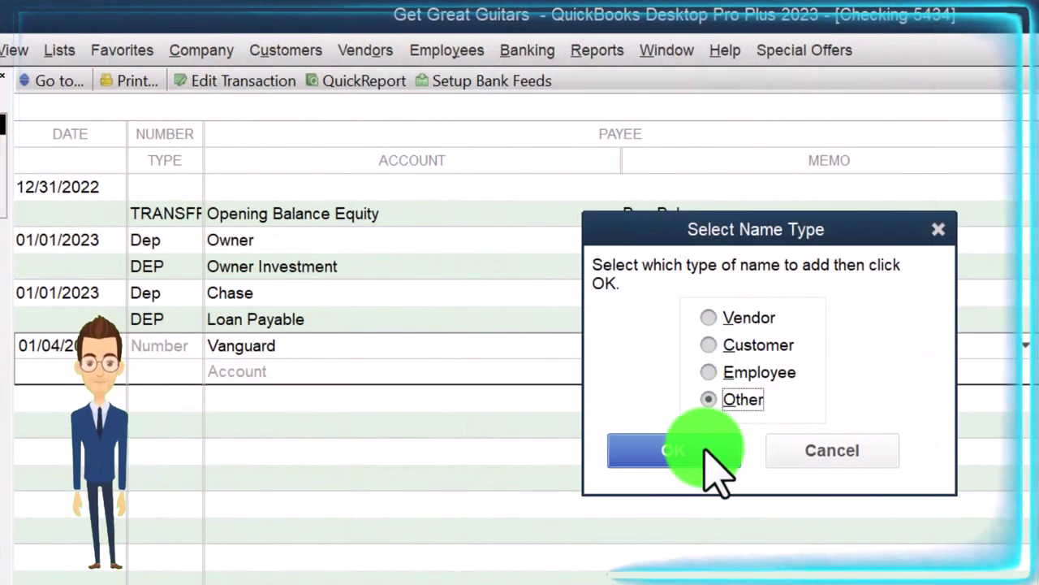
pyautogui.click(704, 449)
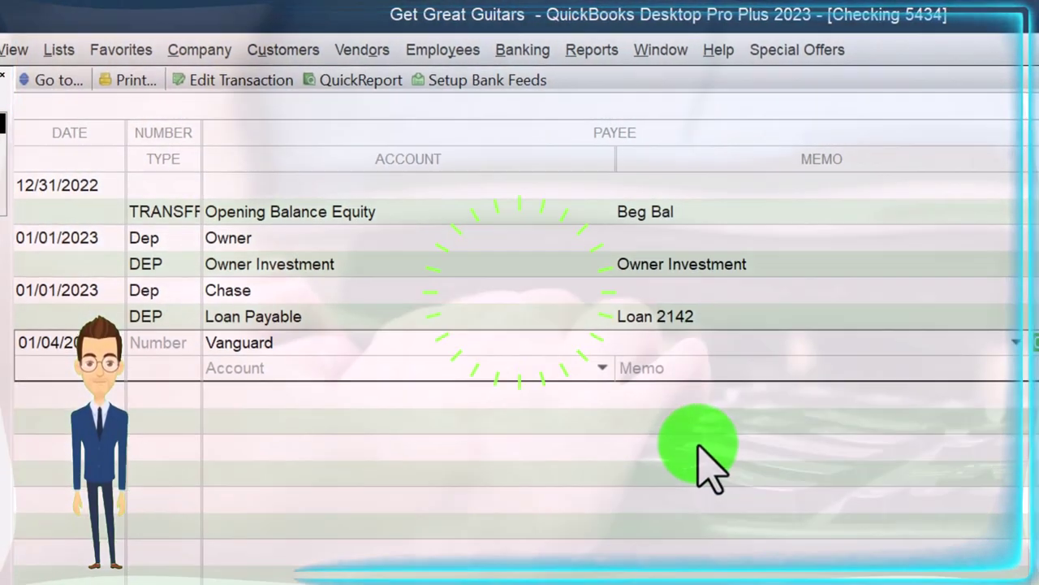
pyautogui.write('120')
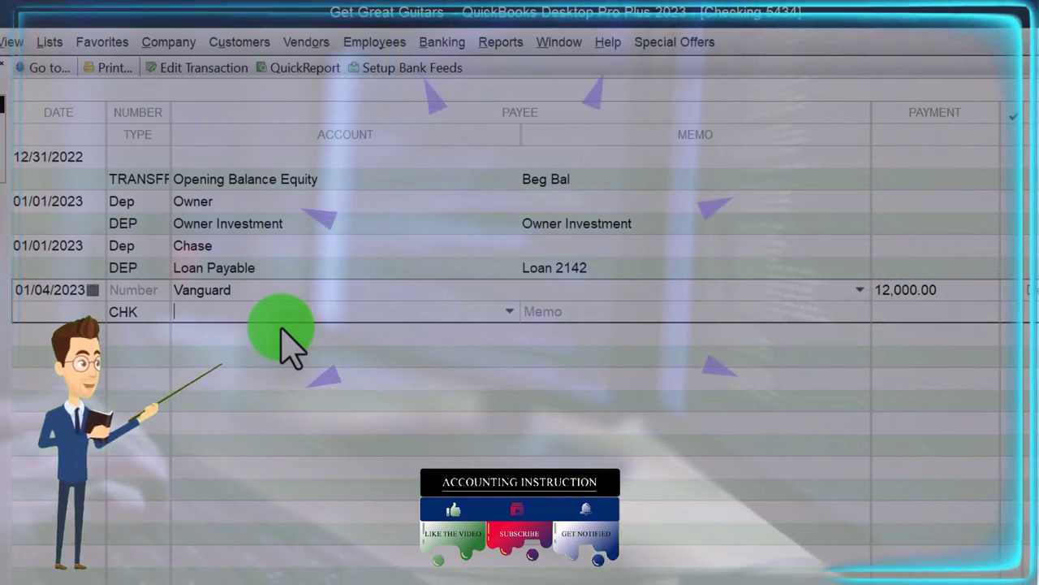
# - Look through the account list for an account suitable for the Vanguard investment
pyautogui.click(509, 311)
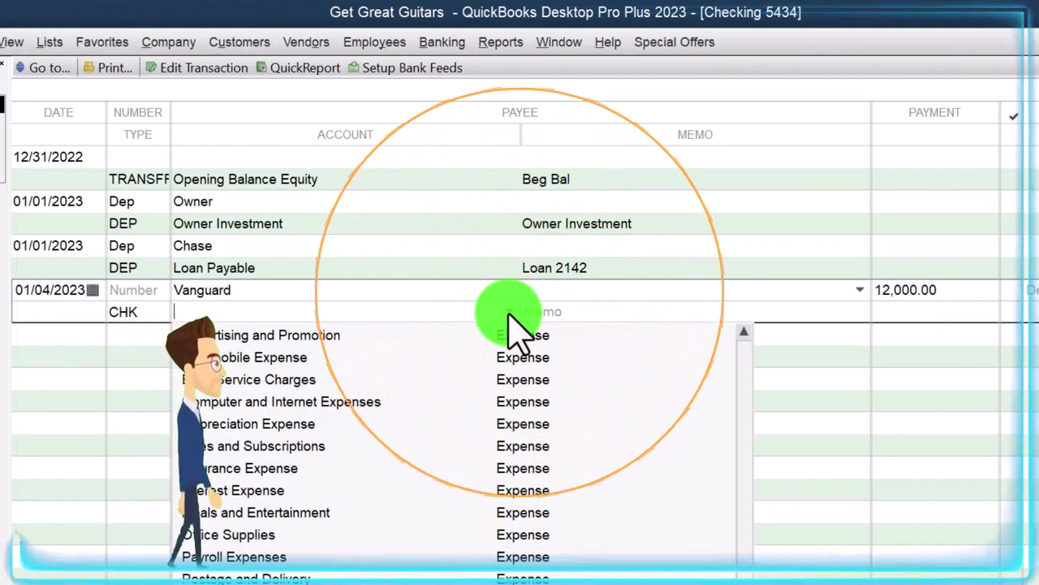
pyautogui.scroll(-8, 488, 390)
pyautogui.scroll(5, 478, 431)
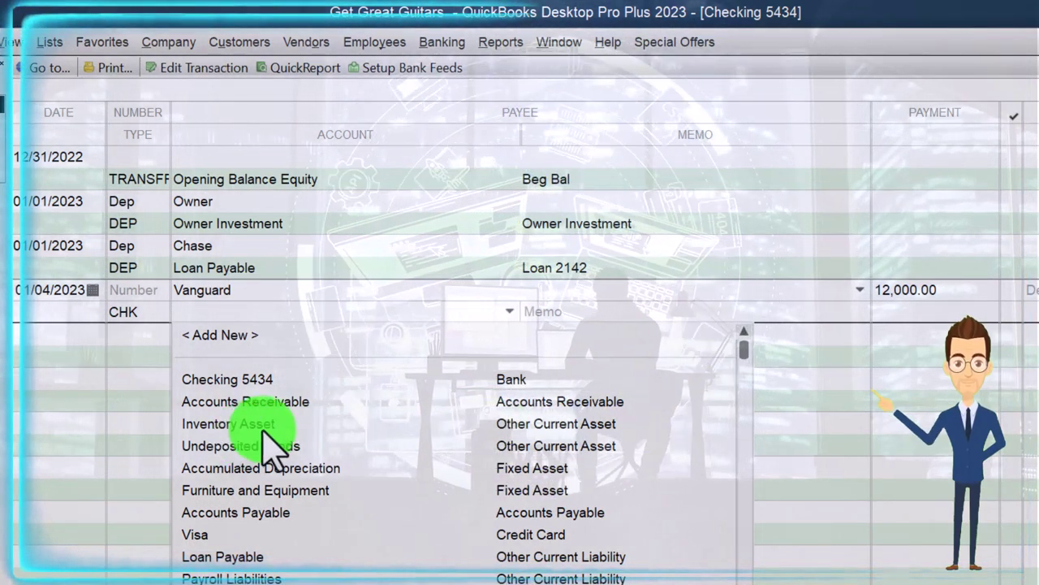
pyautogui.click(211, 309)
pyautogui.click(474, 311)
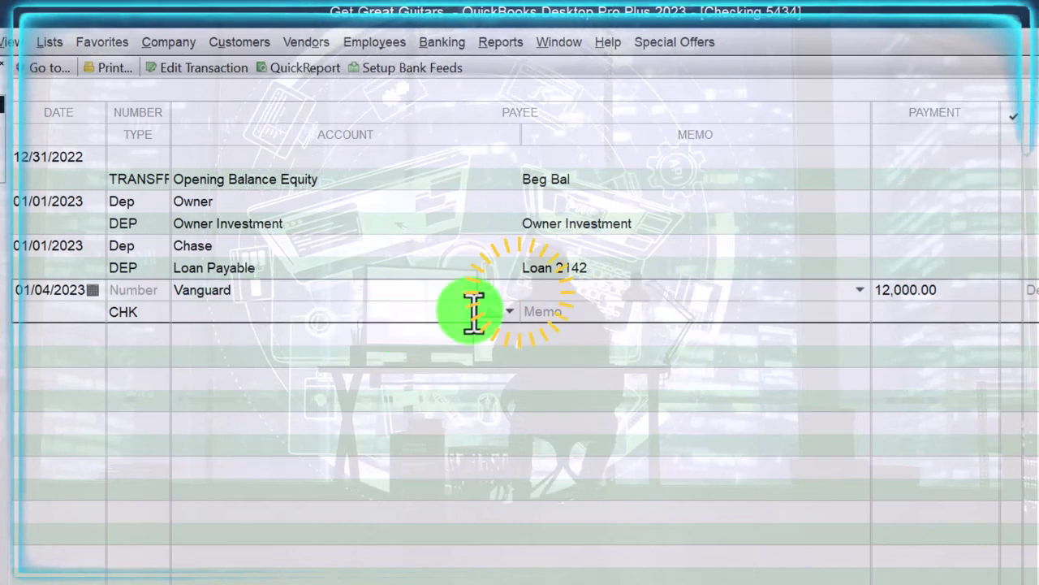
pyautogui.click(509, 311)
pyautogui.scroll(5, 358, 387)
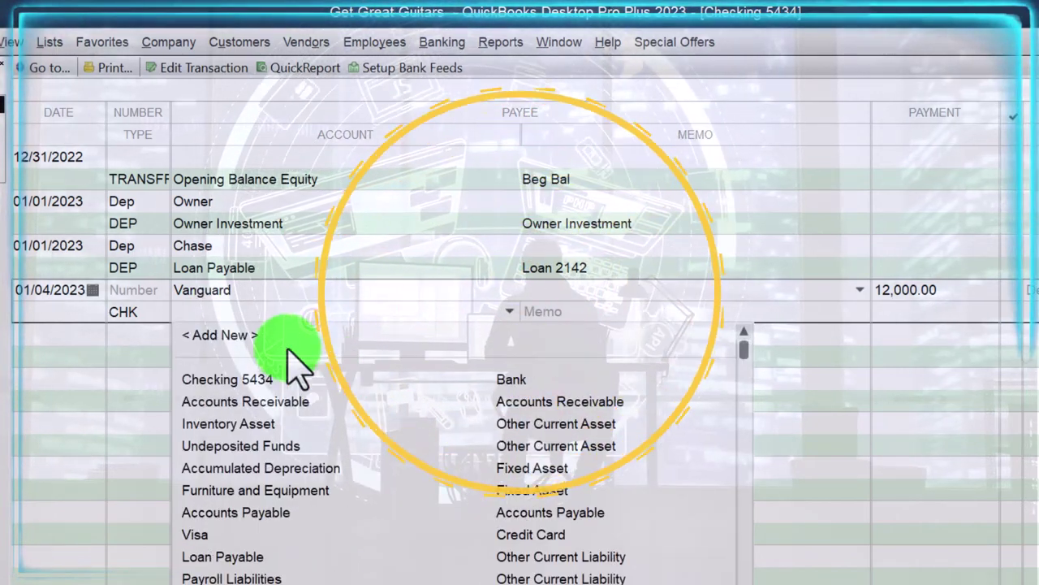
pyautogui.click(258, 311)
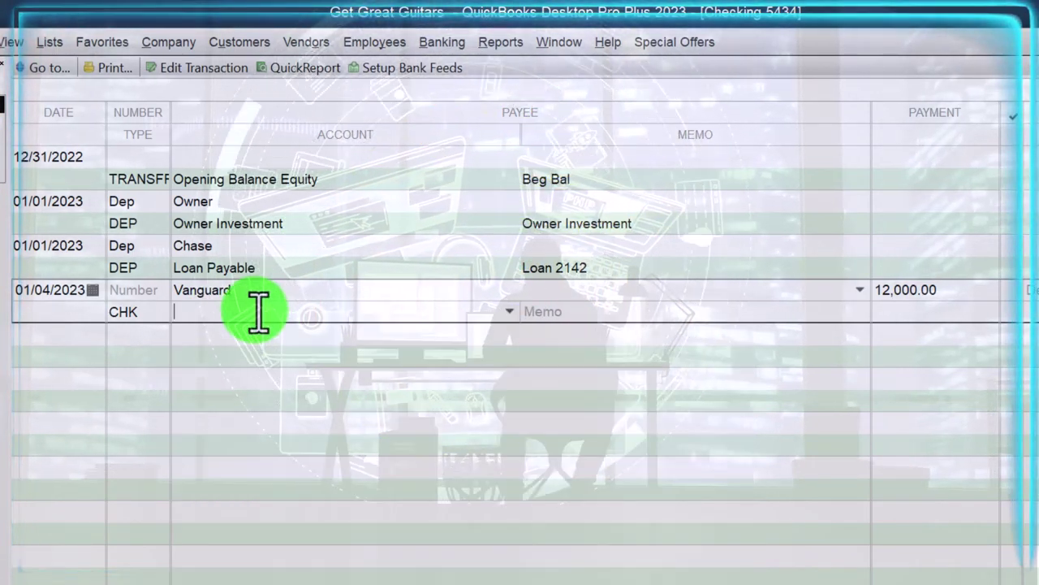
# - Enter Short-Term Investment as the Vanguard entry's account and begin setting it up as a new account
pyautogui.write('Sh')
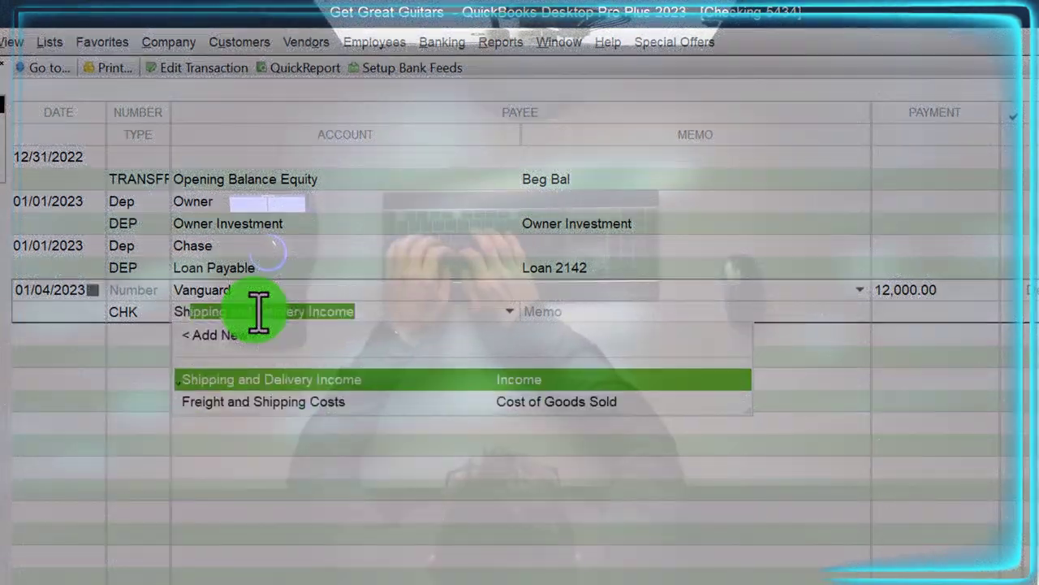
pyautogui.write('ort-Term Investment')
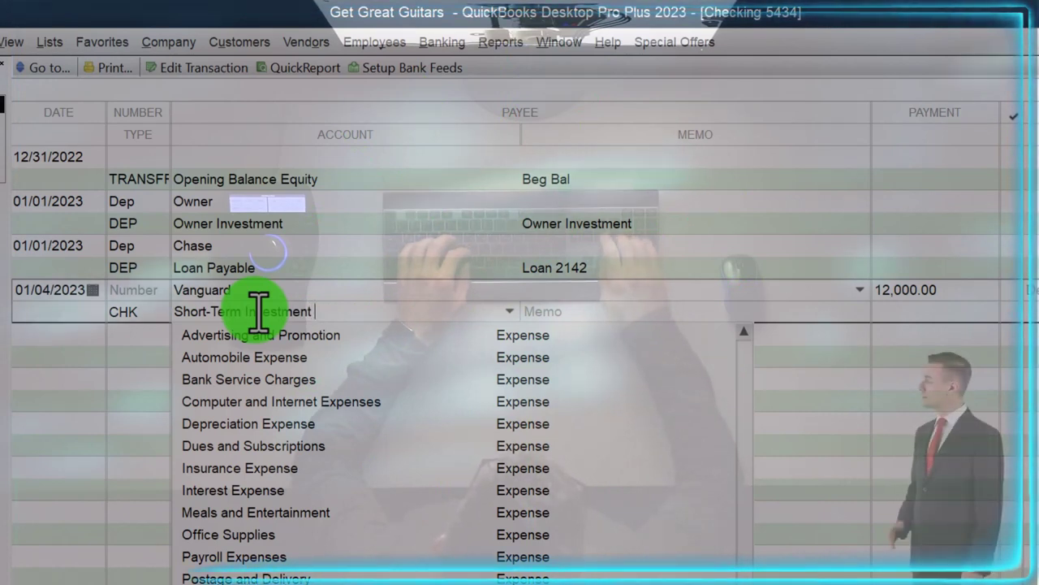
pyautogui.press('Tab')
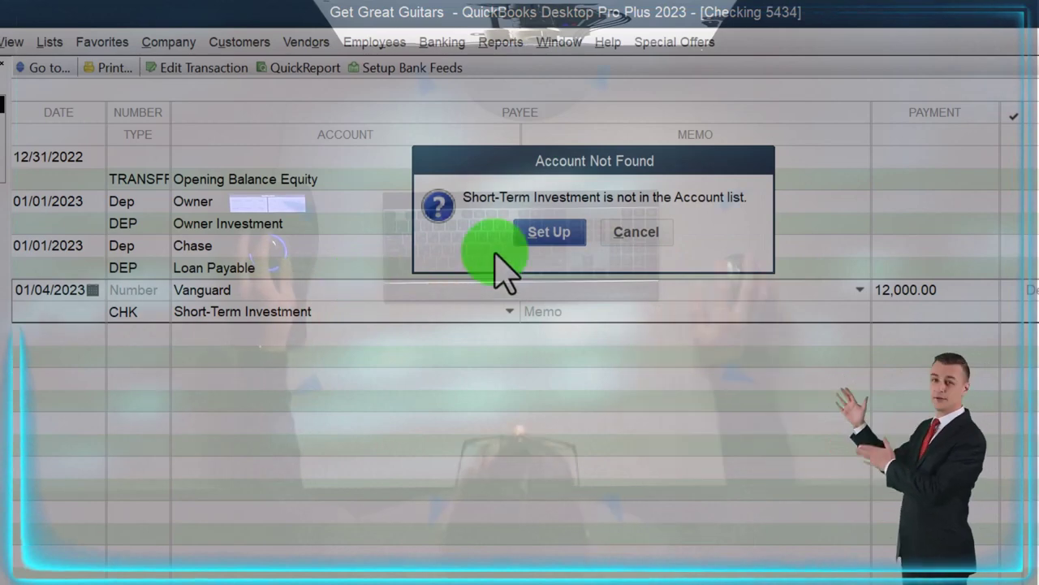
pyautogui.click(541, 235)
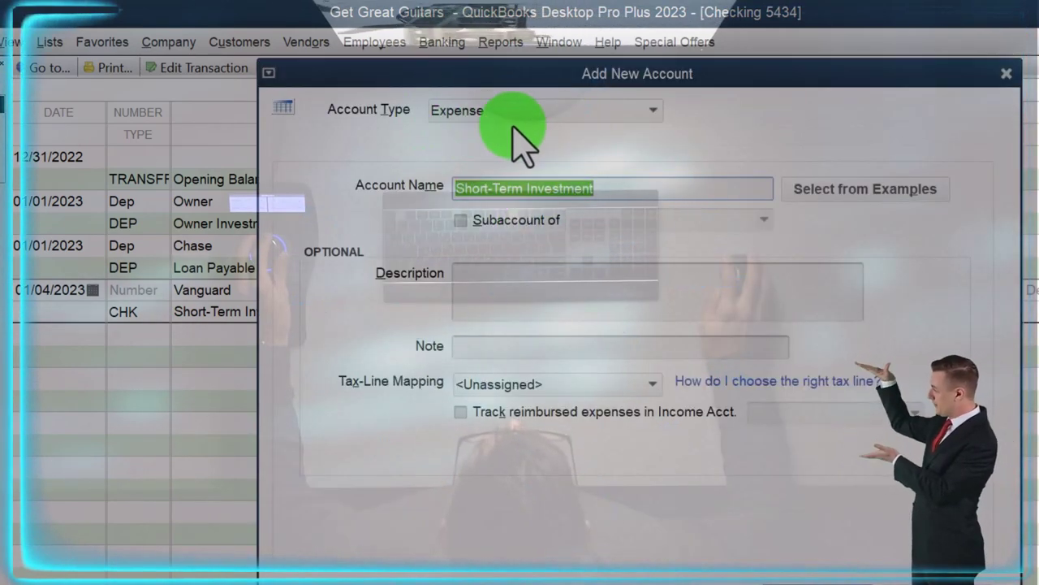
# - Set the new account's type to Other Current Asset and save it without optional details
pyautogui.click(645, 114)
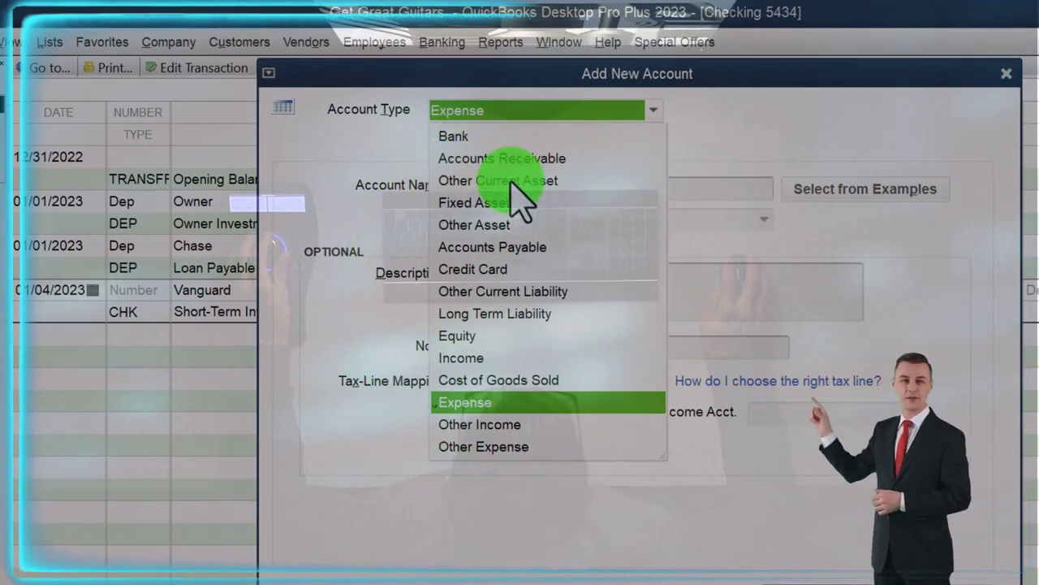
pyautogui.click(472, 181)
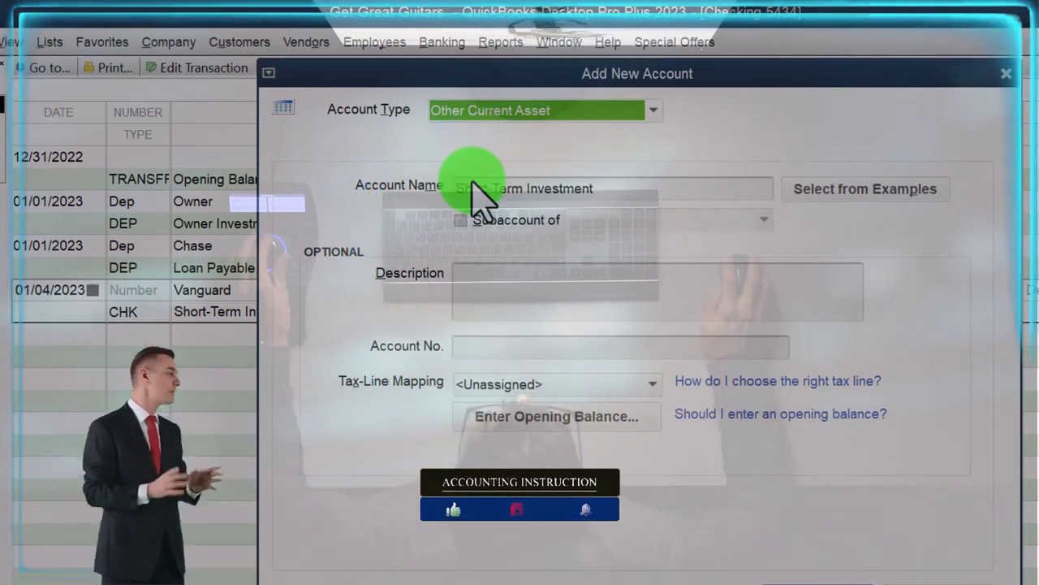
pyautogui.press('Tab')
pyautogui.press('Tab')
pyautogui.press('Tab')
pyautogui.press('Tab')
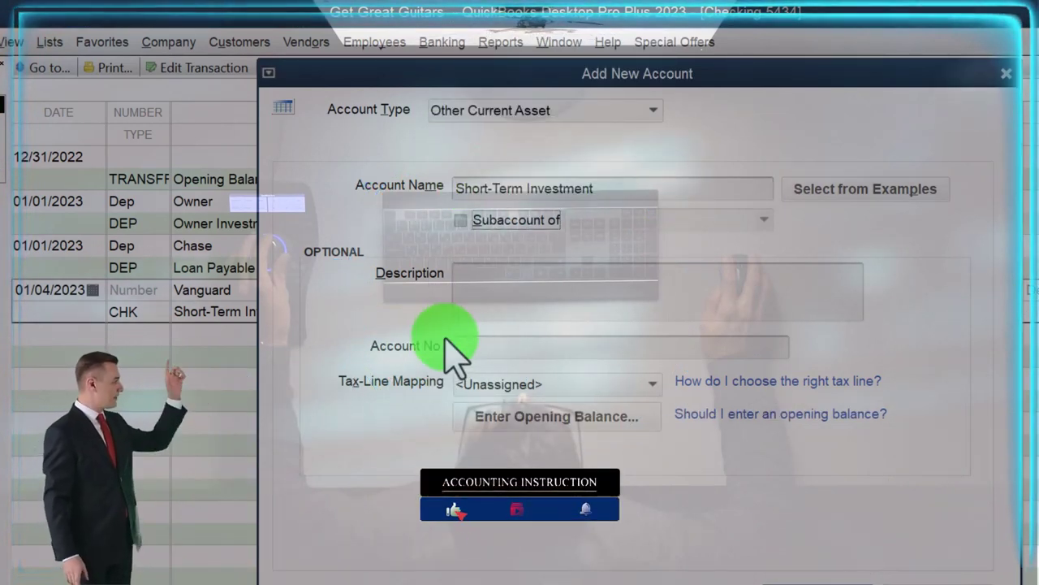
pyautogui.press('Tab')
pyautogui.press('Tab')
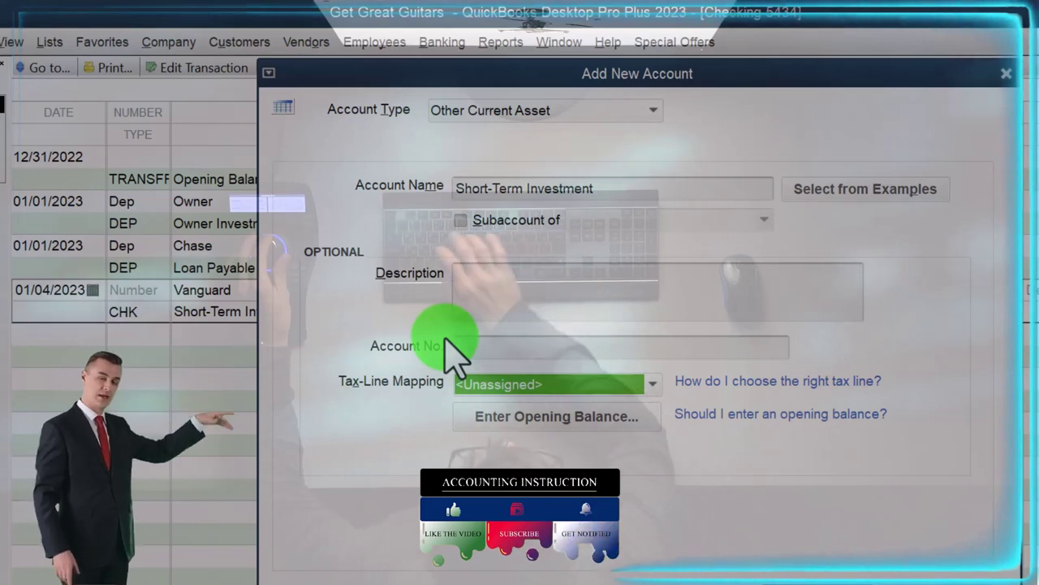
pyautogui.click(788, 574)
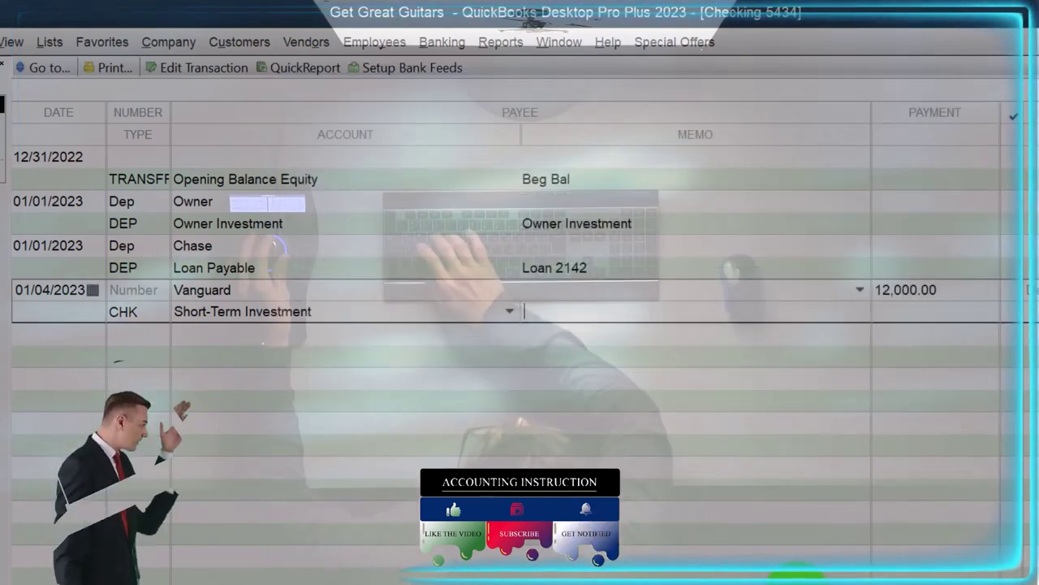
# - Add the memo Investments to the Vanguard entry and record the transaction
pyautogui.press('Tab')
pyautogui.write('Invest')
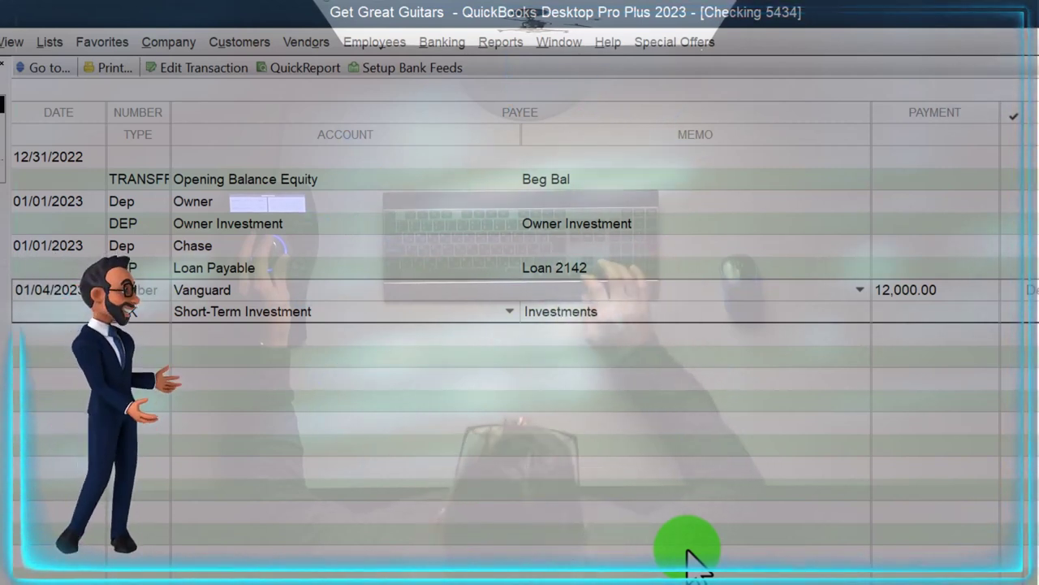
pyautogui.press('Return')
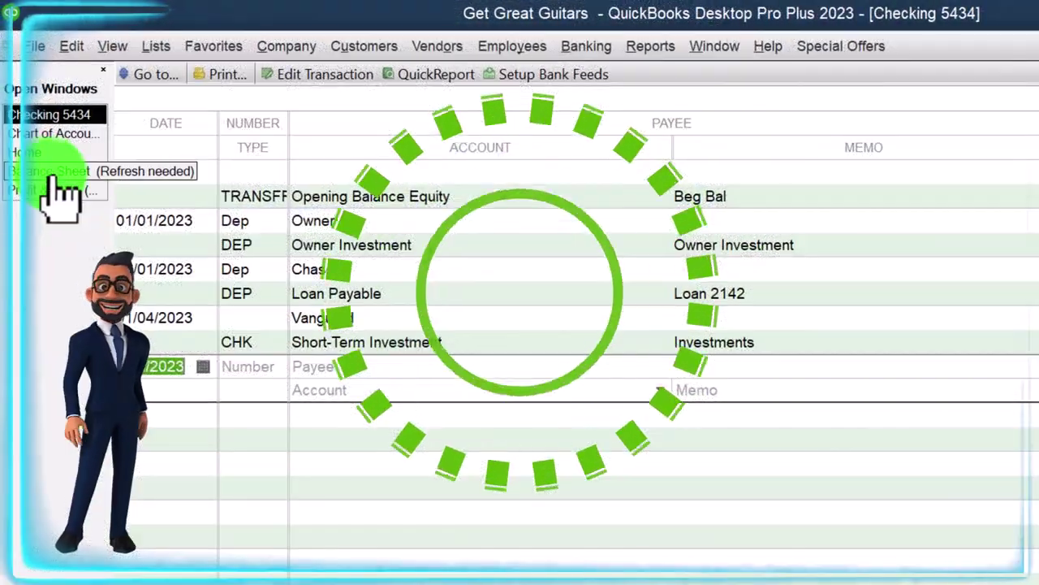
# - Open the Balance Sheet and drill down from the checking balance to the 01/04/2023 Vanguard check
pyautogui.click(52, 172)
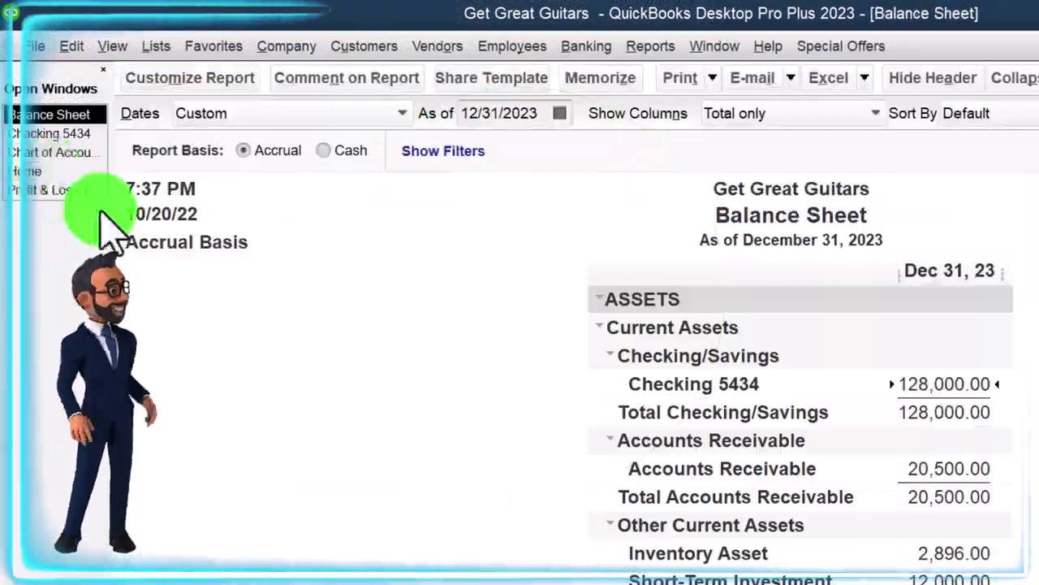
pyautogui.doubleClick(926, 386)
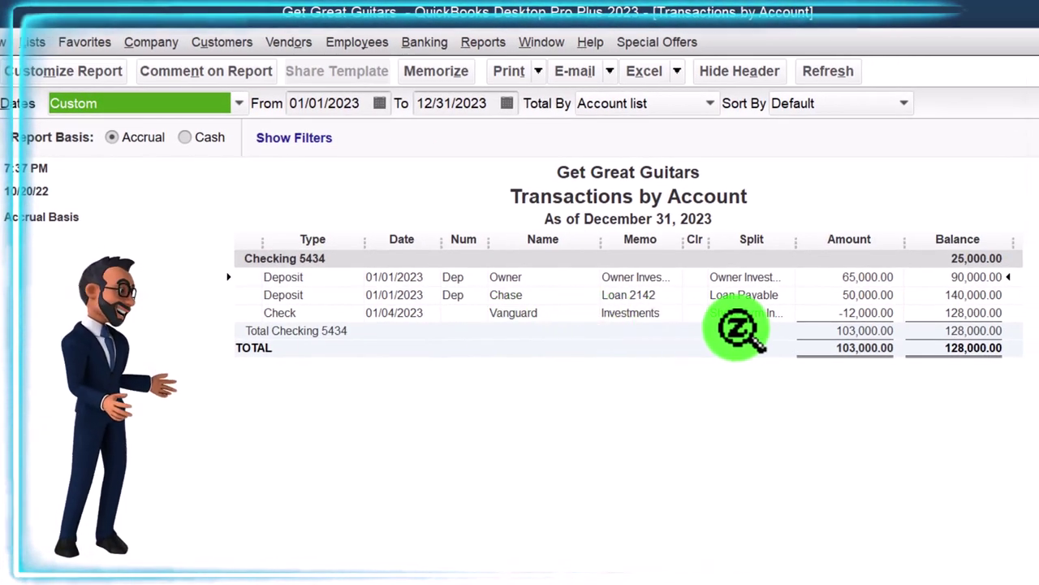
pyautogui.doubleClick(866, 314)
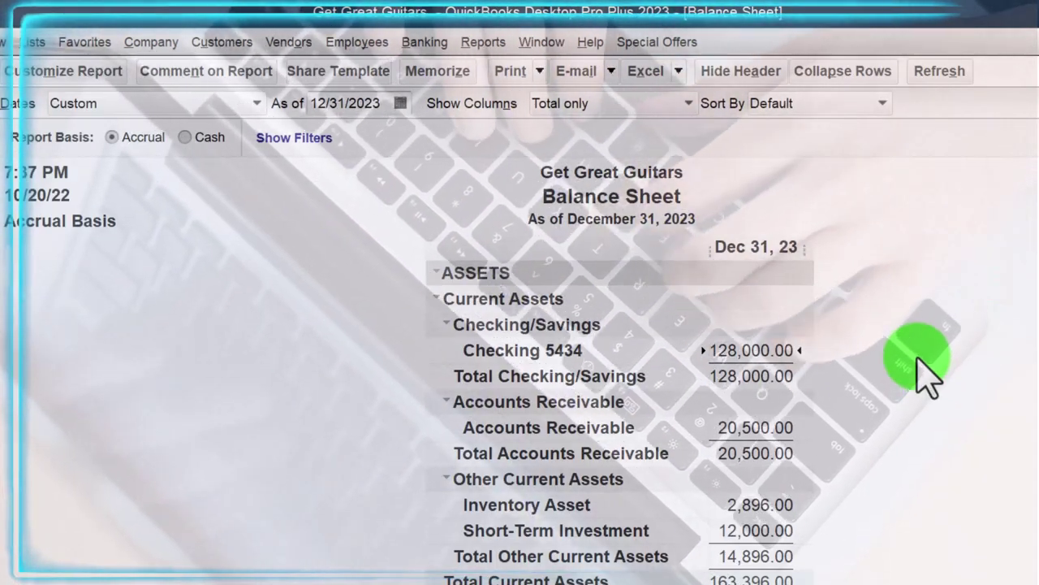
# - Inspect the transactions behind the Balance Sheet's Short-Term Investment amount and review the assets section
pyautogui.scroll(-1, 650, 475)
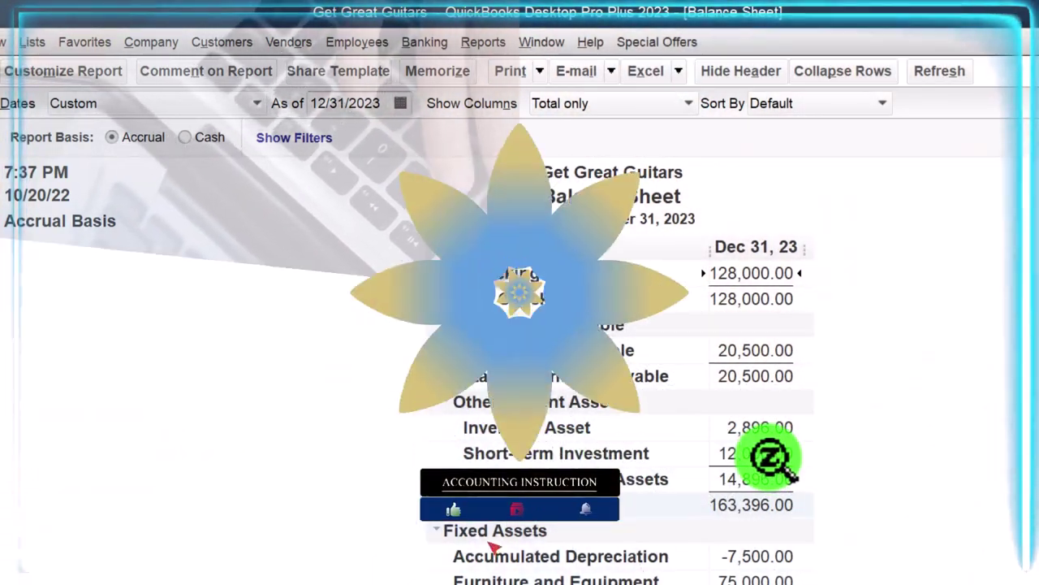
pyautogui.doubleClick(770, 455)
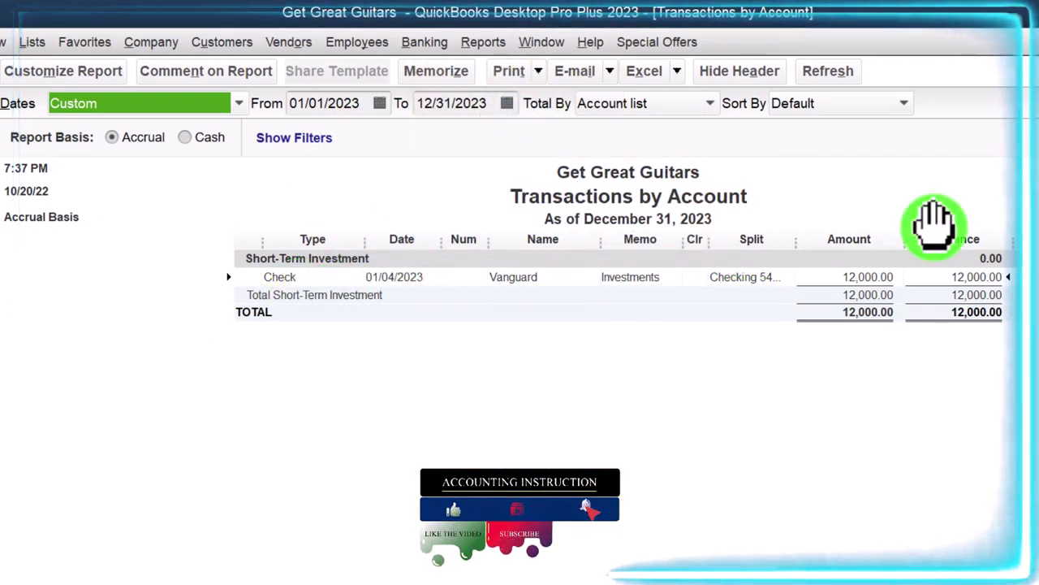
pyautogui.press('Escape')
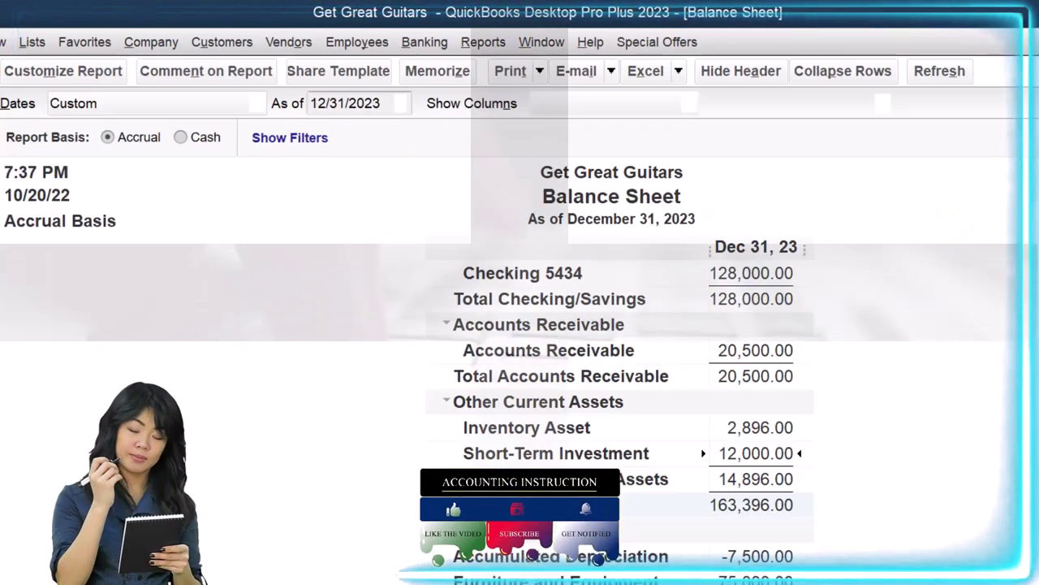
pyautogui.scroll(-1, 928, 486)
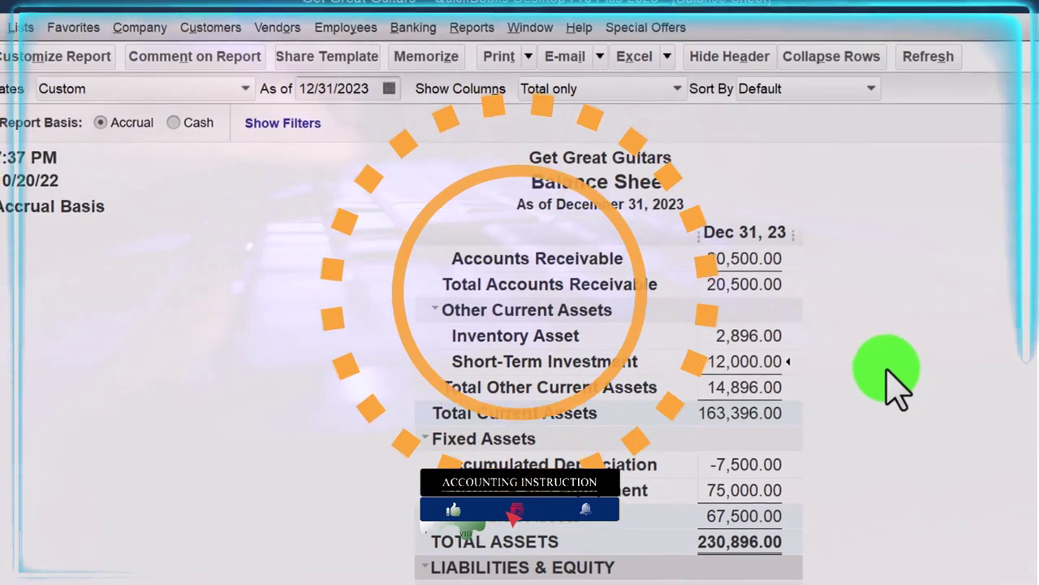
pyautogui.scroll(1, 844, 321)
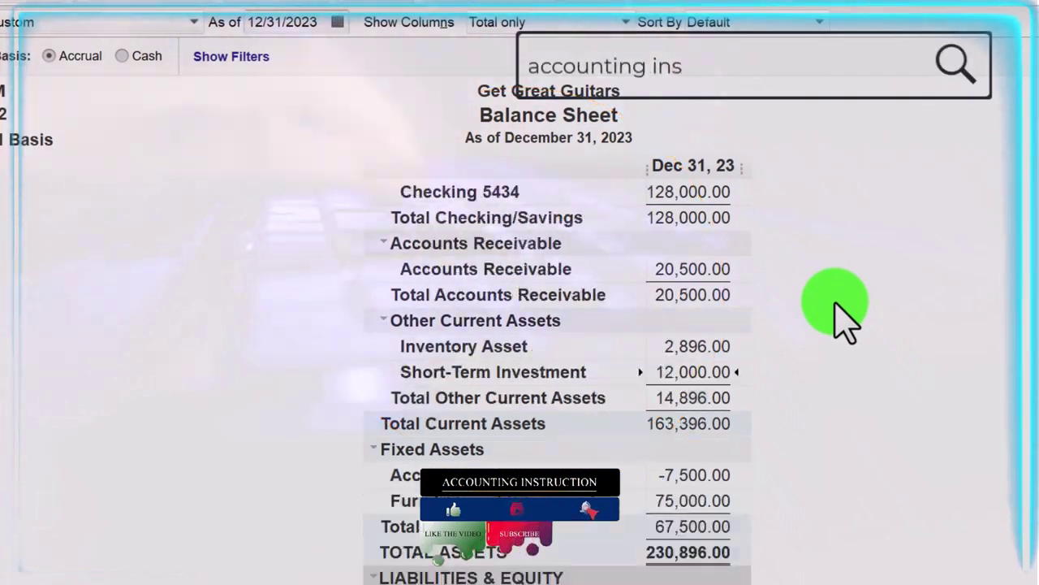
pyautogui.scroll(1, 837, 317)
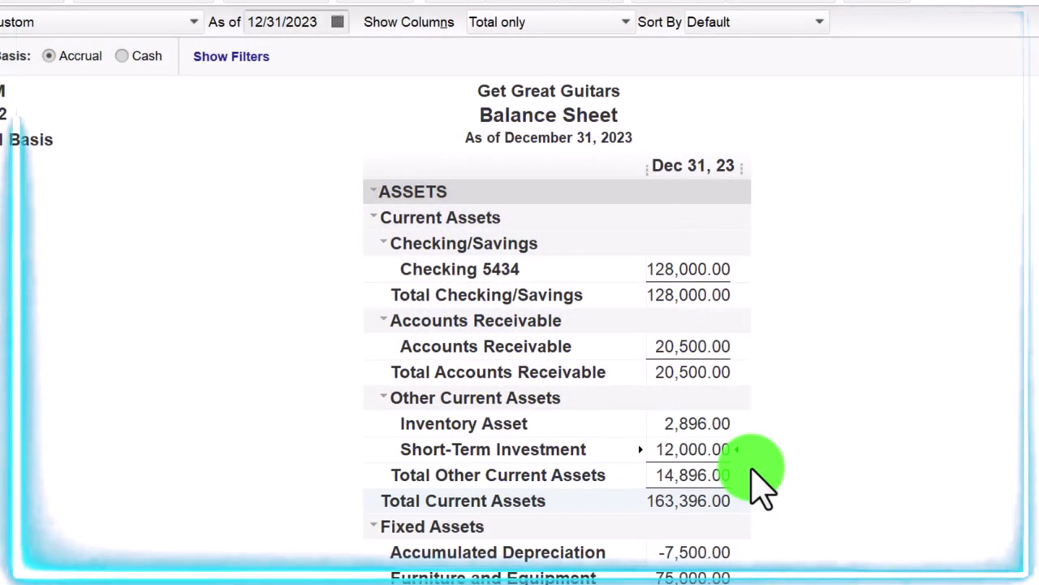
pyautogui.scroll(-1, 755, 481)
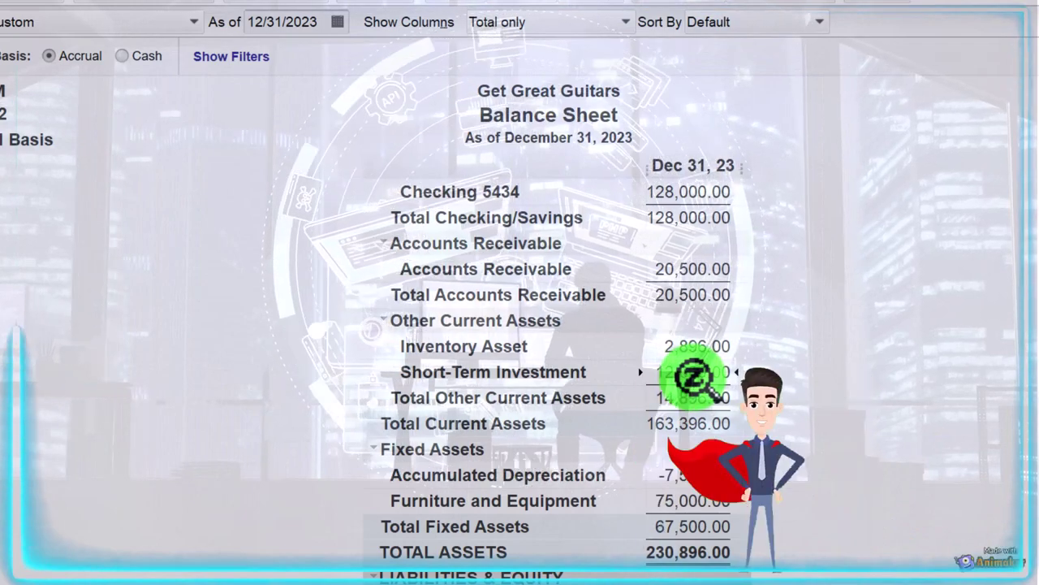
# - Check the January through December 2023 Profit & Loss report for net income and return to the Balance Sheet
pyautogui.scroll(-1, 552, 365)
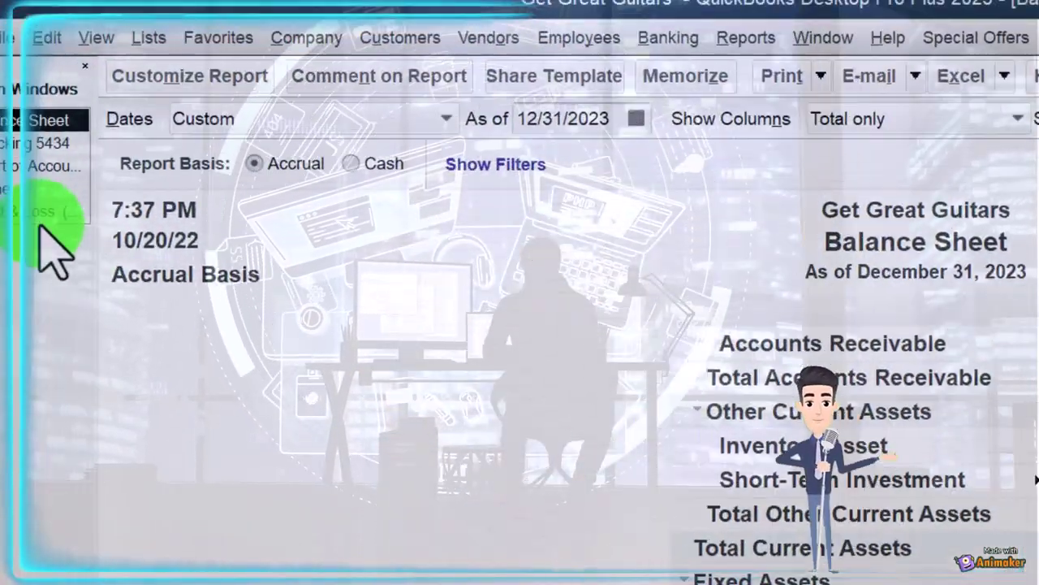
pyautogui.click(37, 215)
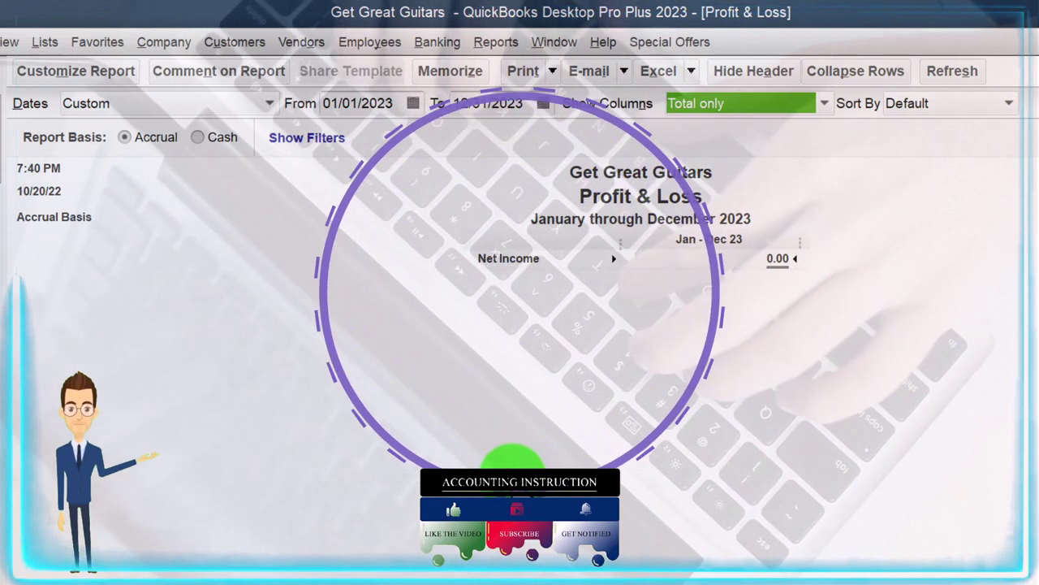
pyautogui.click(59, 126)
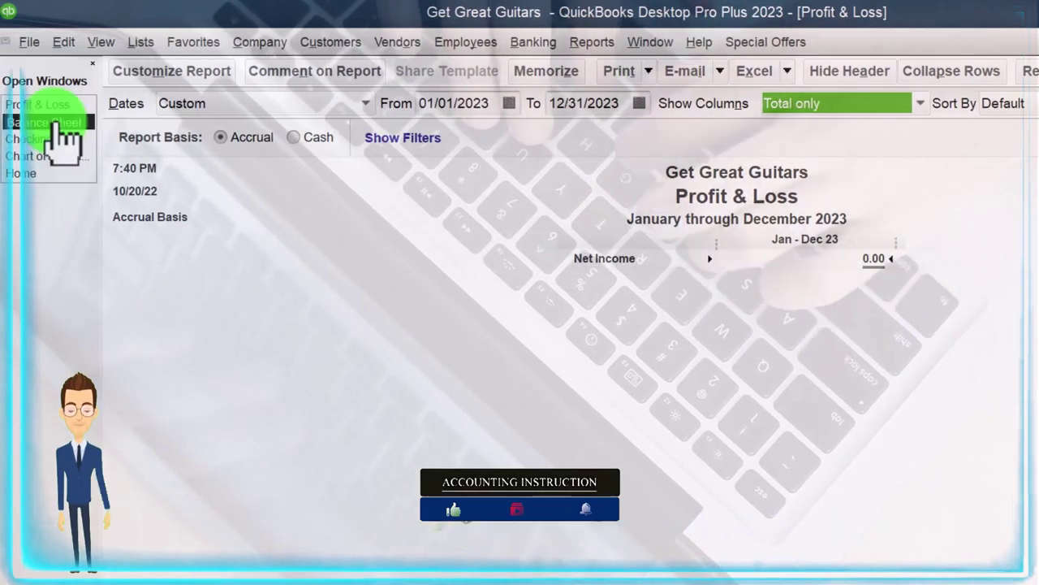
# - Review the Balance Sheet's liabilities and equity sections, and go back to the Short-Term Investment line under Other Current Assets
pyautogui.scroll(-5, 569, 406)
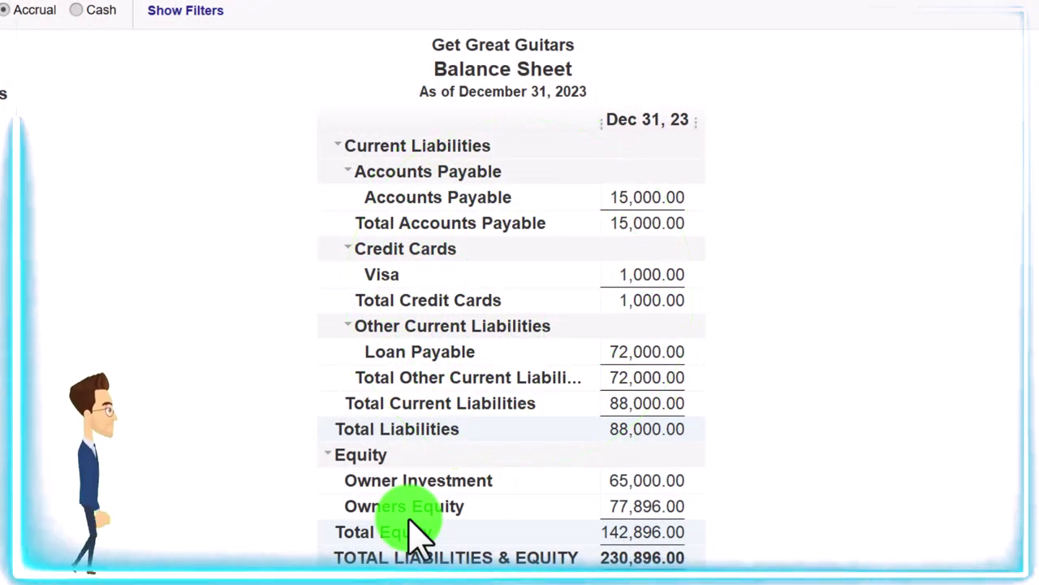
pyautogui.scroll(4, 414, 532)
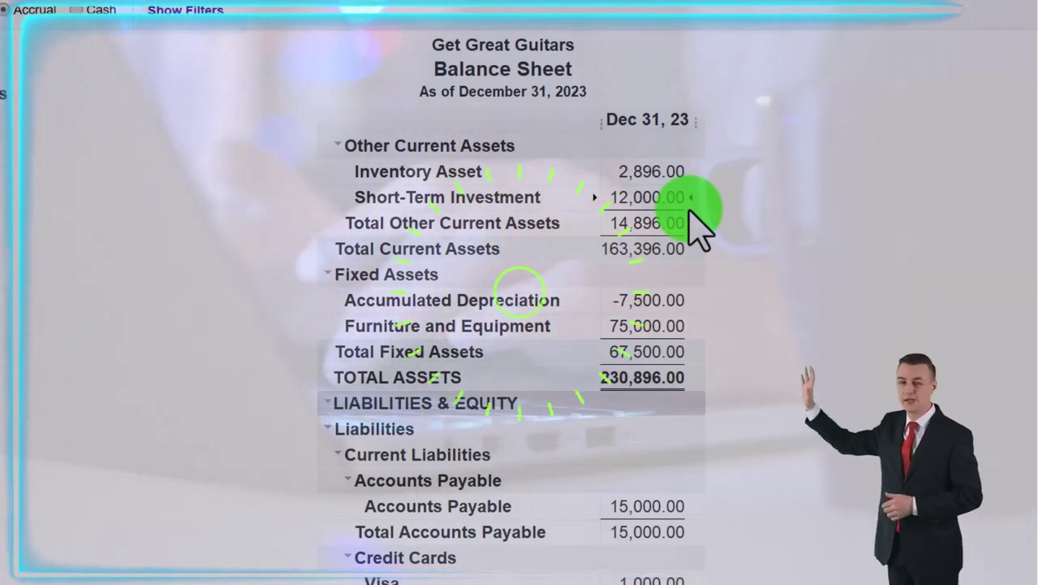
pyautogui.scroll(1, 696, 227)
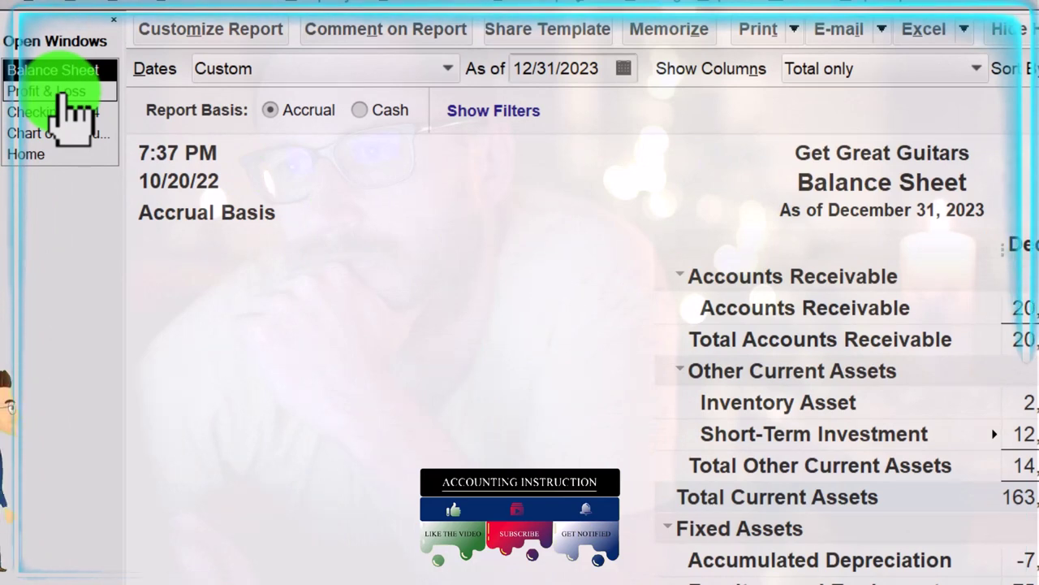
# - Compare the Profit & Loss report once more with the Balance Sheet's current assets
pyautogui.click(57, 91)
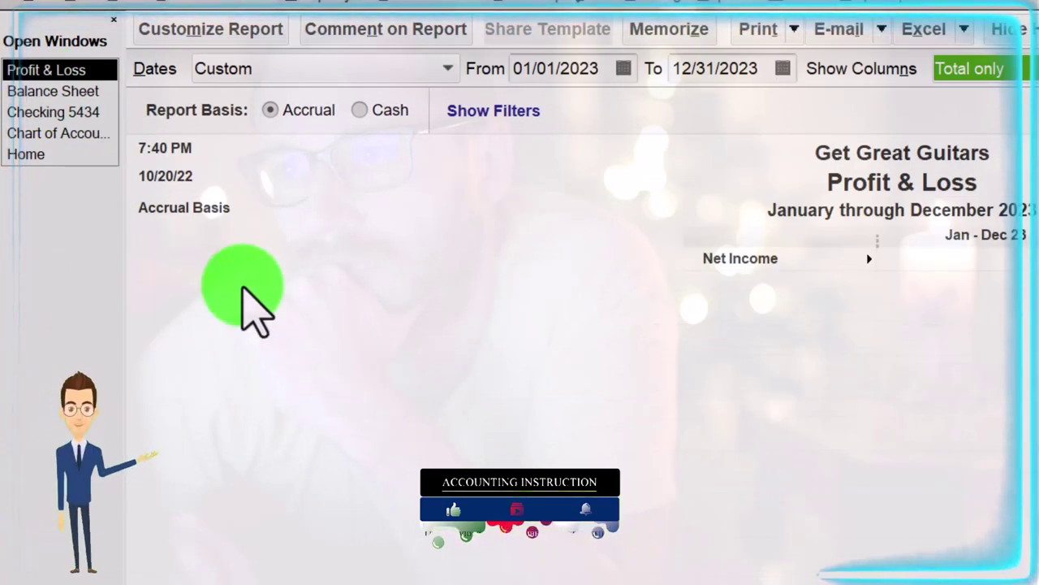
pyautogui.click(72, 96)
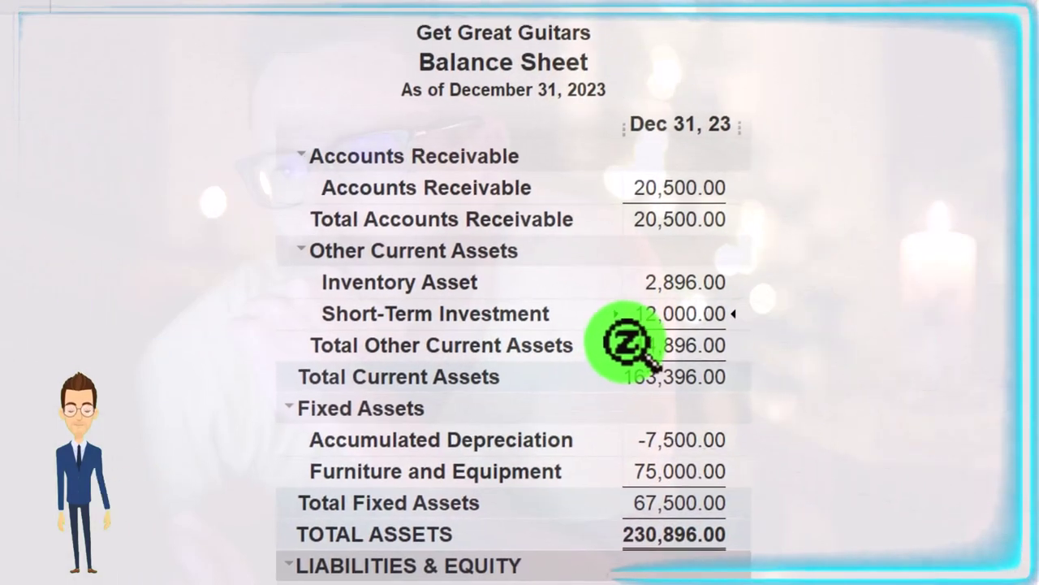